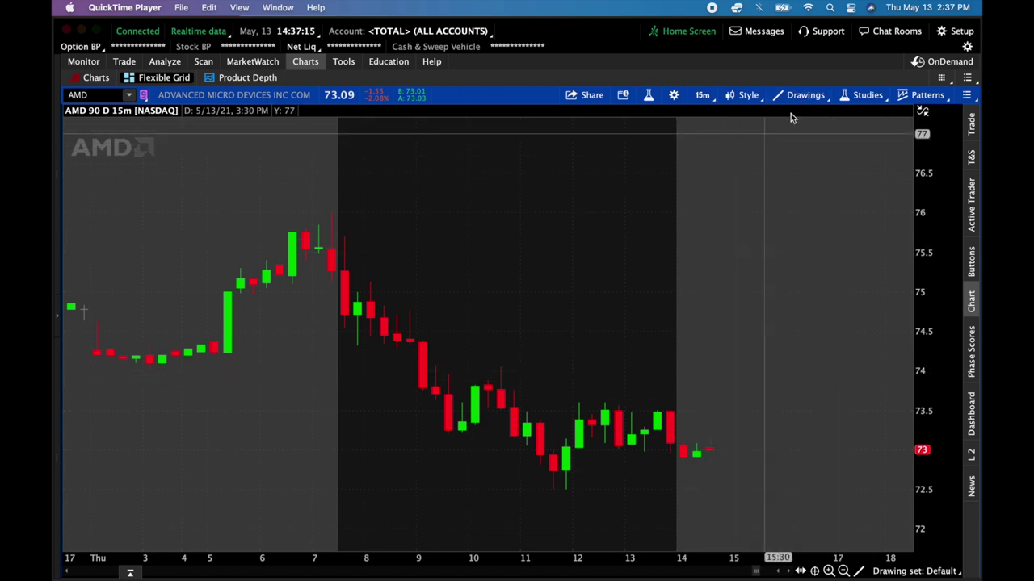
Draw two horizontal price levels starting near the 7:00 candle, at about 75.08 and just above its neighbouring 7:15 high at about 76.05.
left_click(802, 95)
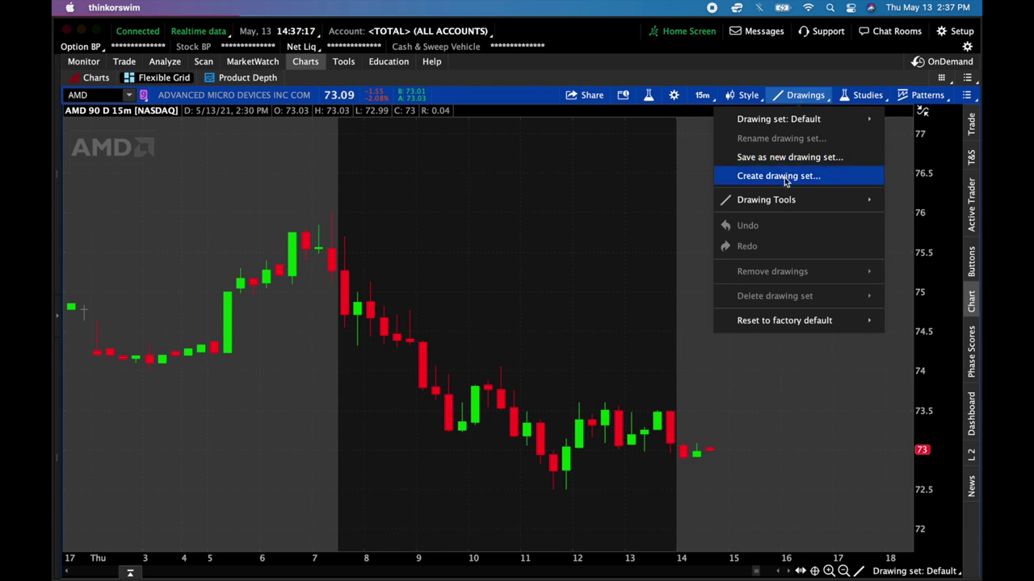
mouse_move(785, 200)
left_click(920, 226)
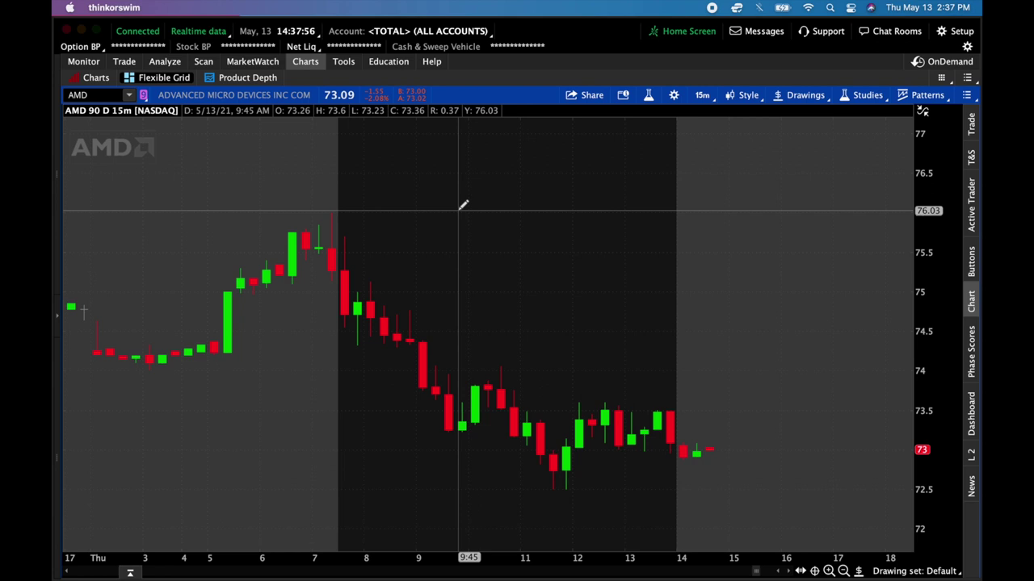
scroll(462, 205, "up", 2)
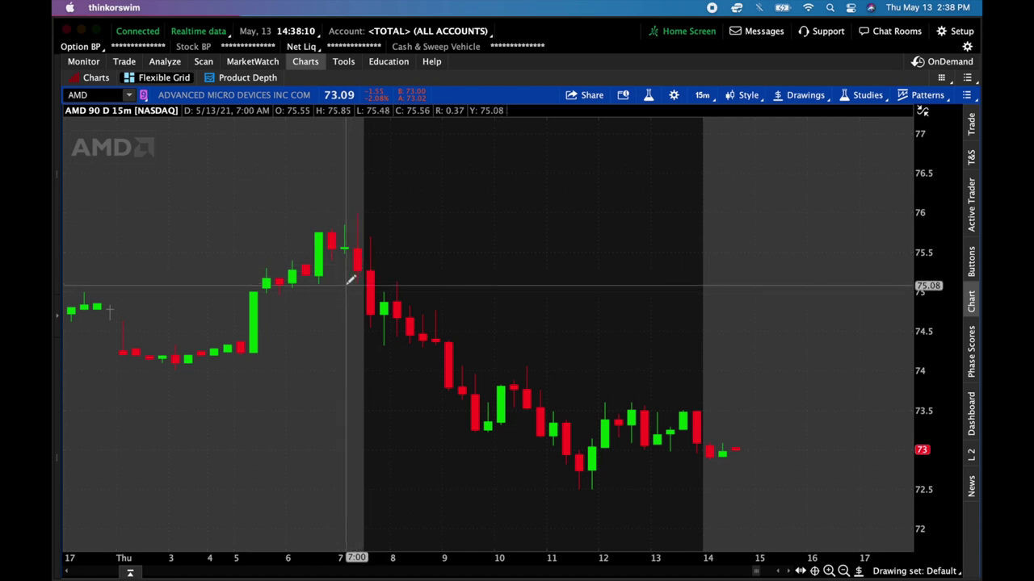
left_click(346, 284)
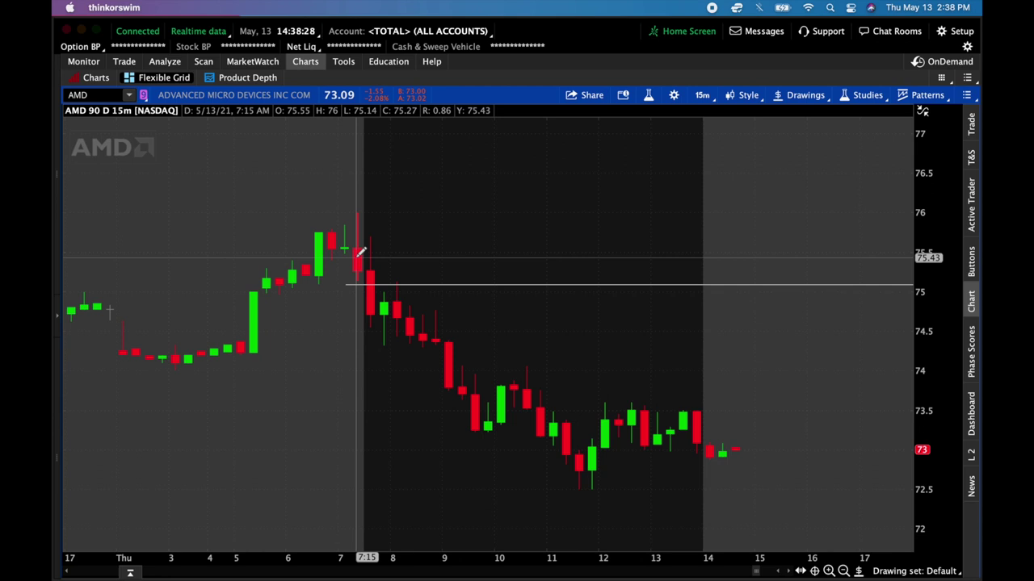
left_click(349, 208)
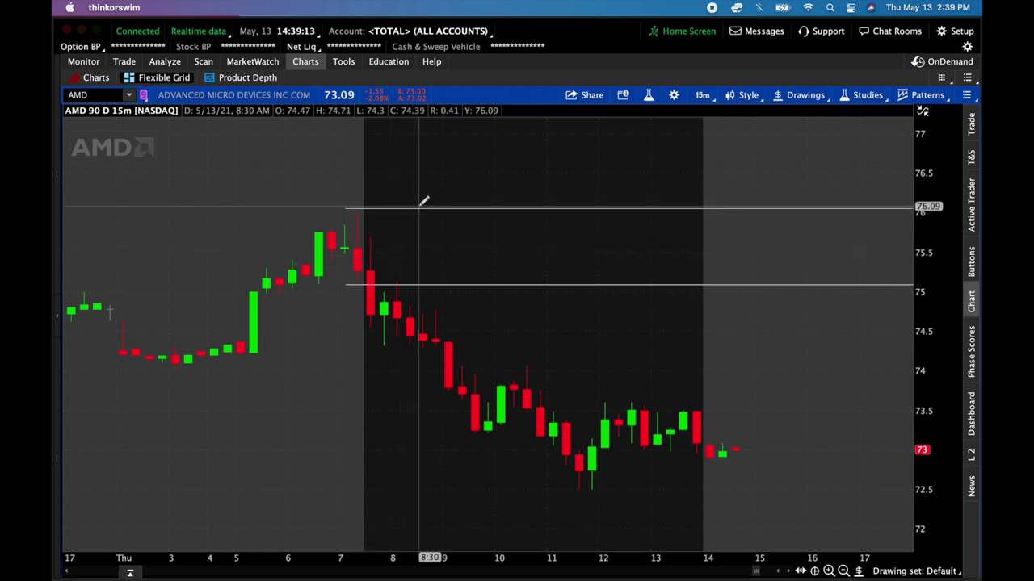
Add a text note reading "$0.96 Stop-loss" between the two price levels.
left_click(789, 96)
mouse_move(784, 200)
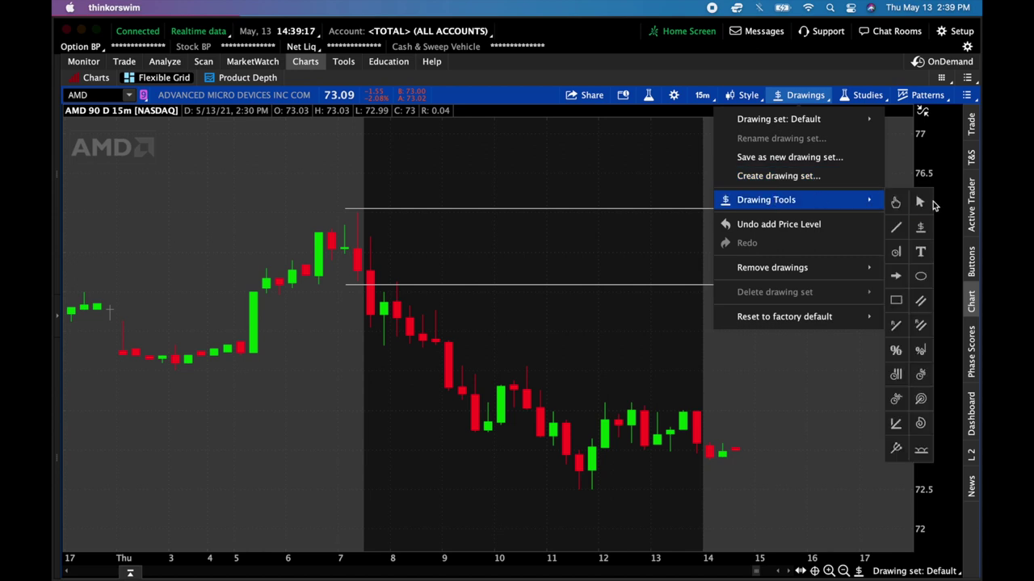
left_click(921, 252)
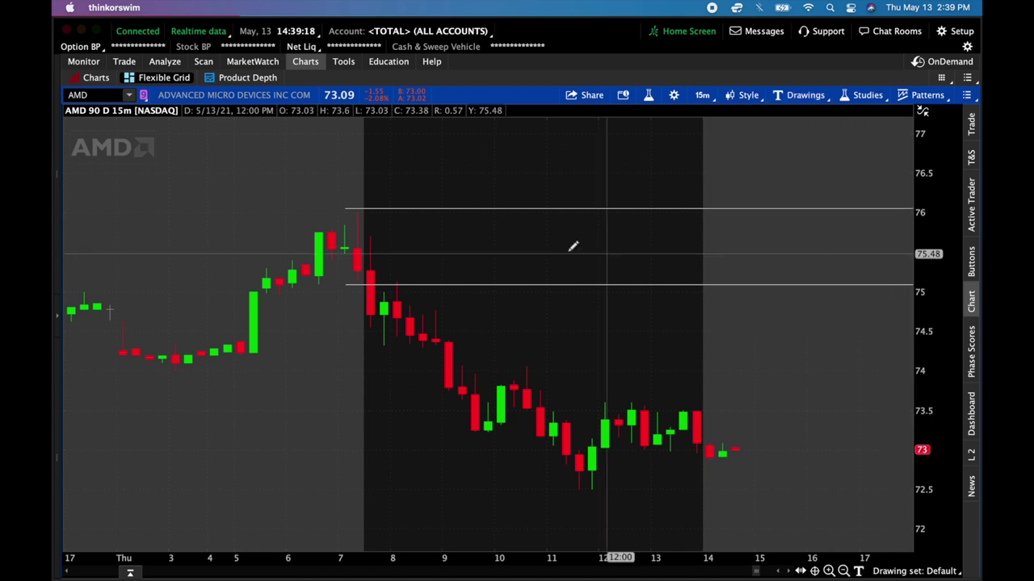
left_click(421, 252)
type("$0.9")
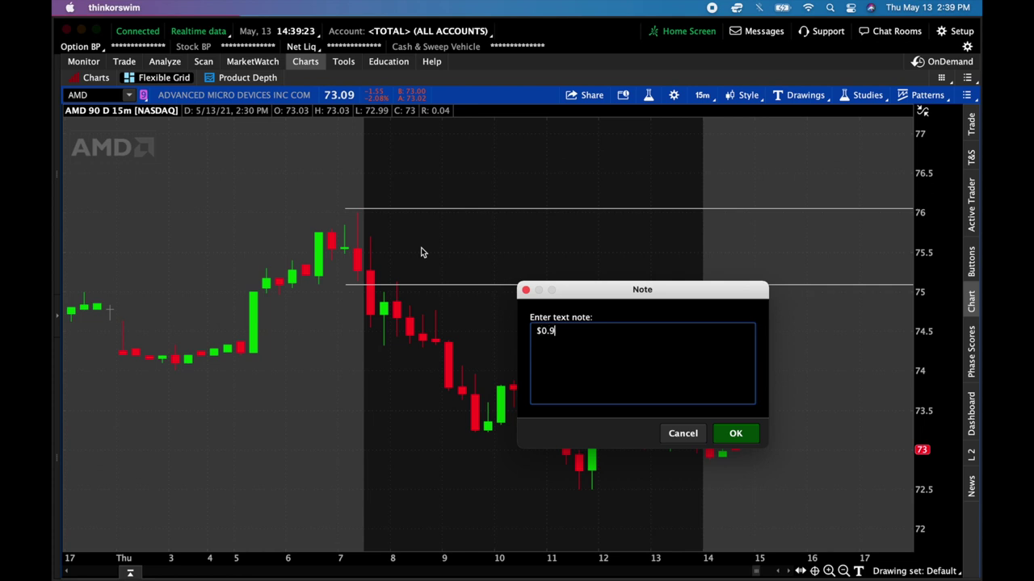
type("6 Stop-loss")
left_click(737, 433)
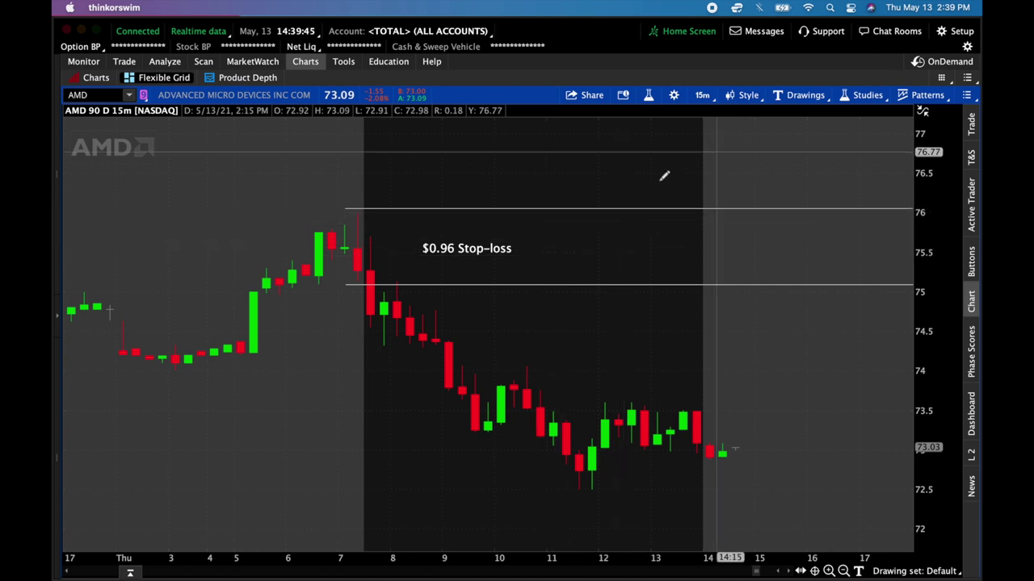
Add a second line reading "312 share short position" to the stop-loss note.
right_click(495, 242)
left_click(536, 268)
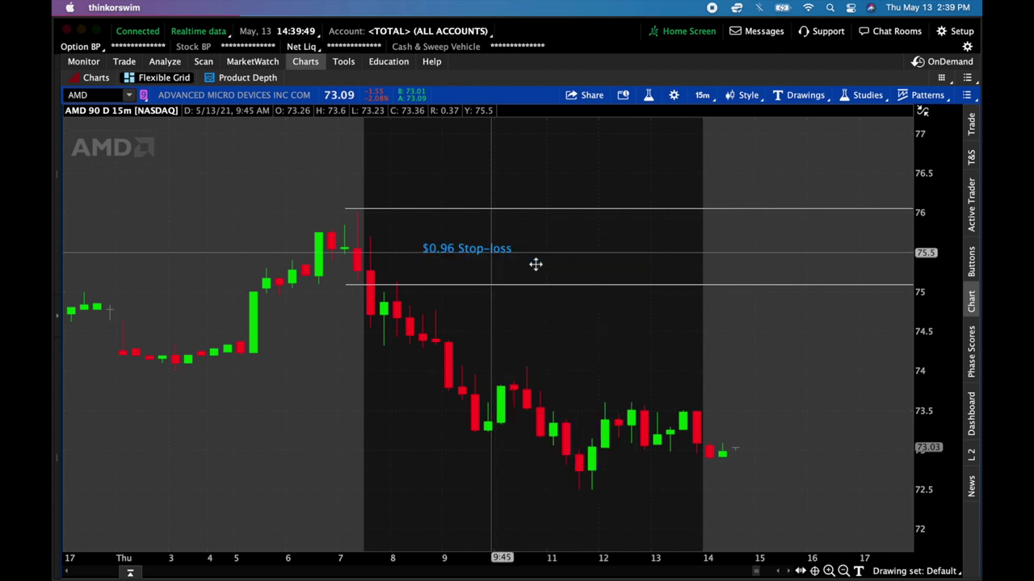
right_click(498, 247)
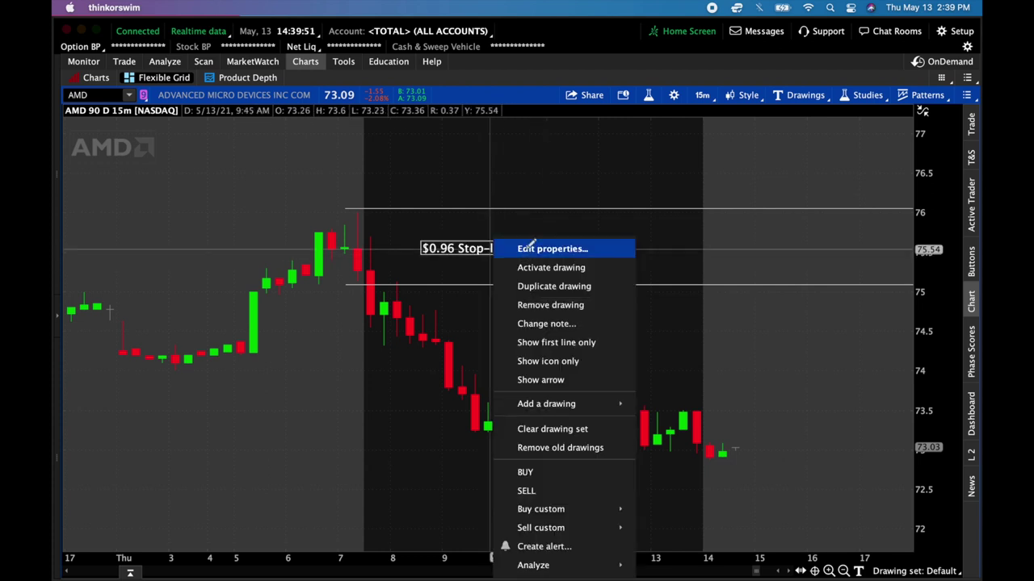
left_click(535, 247)
left_click(341, 223)
key("Return")
type("312 ")
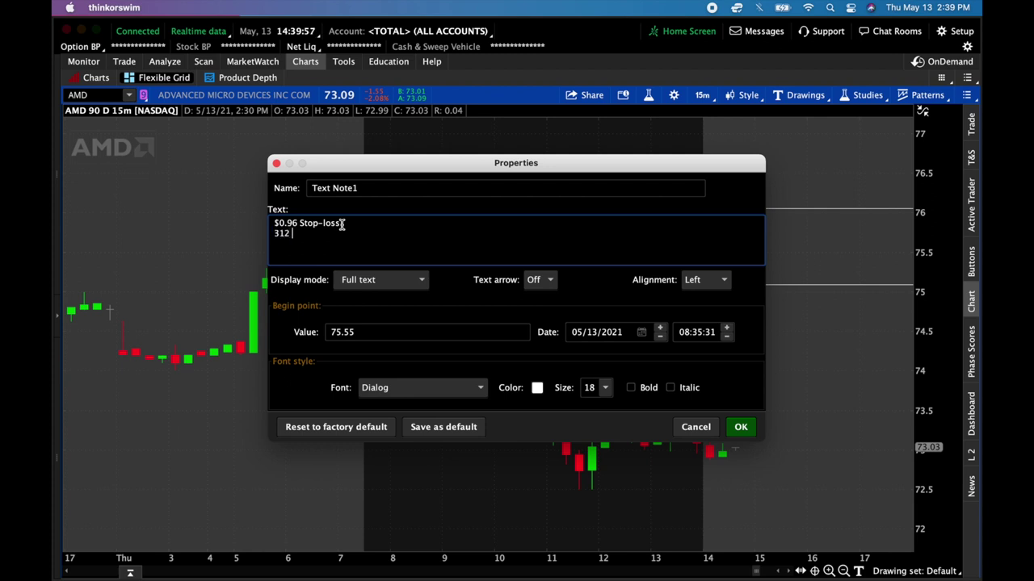
type("share short position")
left_click(739, 425)
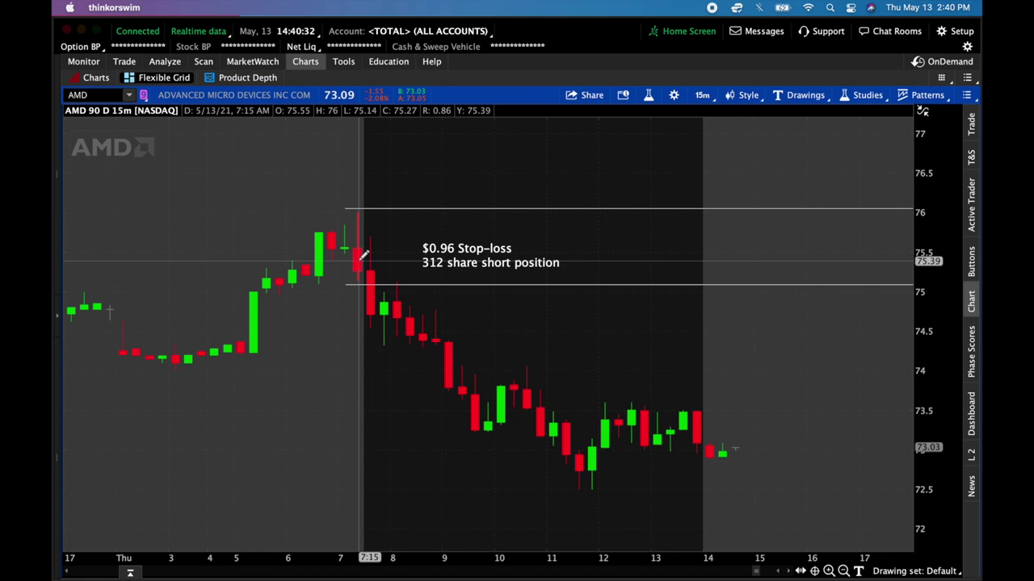
Draw a third price level at about 74.13, starting near the 7:00 candle below the other two levels.
left_click(349, 355)
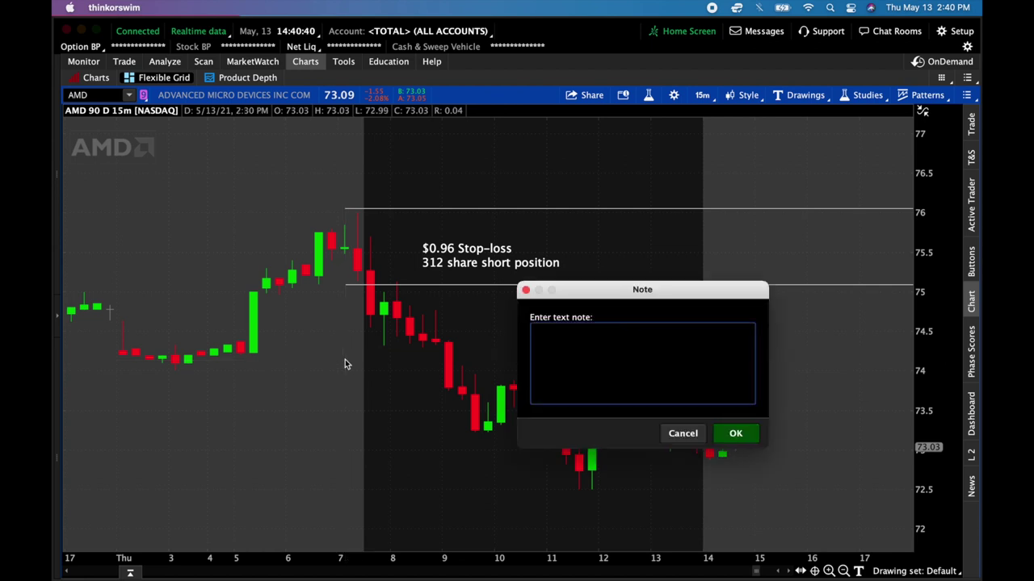
left_click(675, 431)
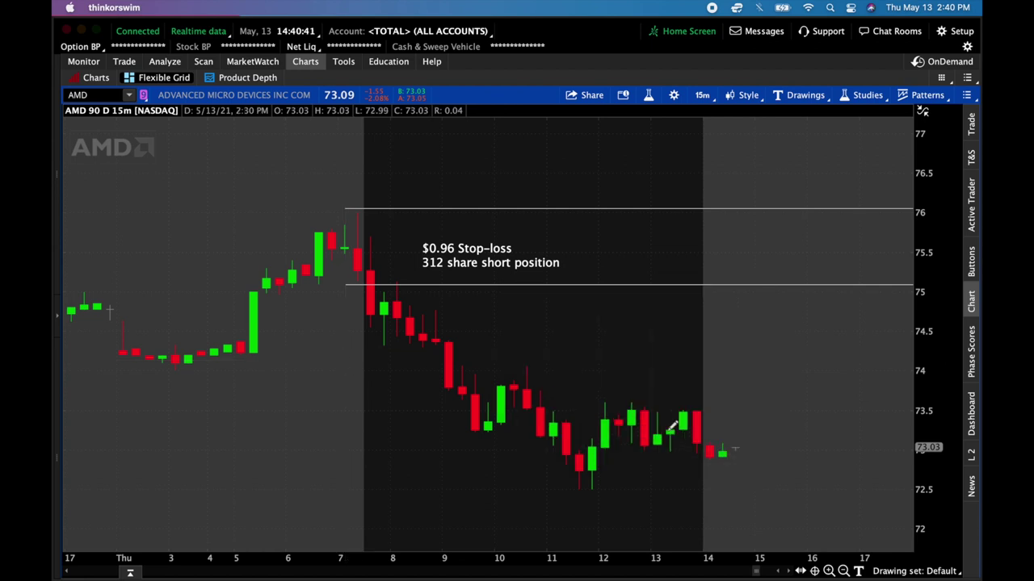
left_click(802, 95)
mouse_move(803, 204)
left_click(919, 228)
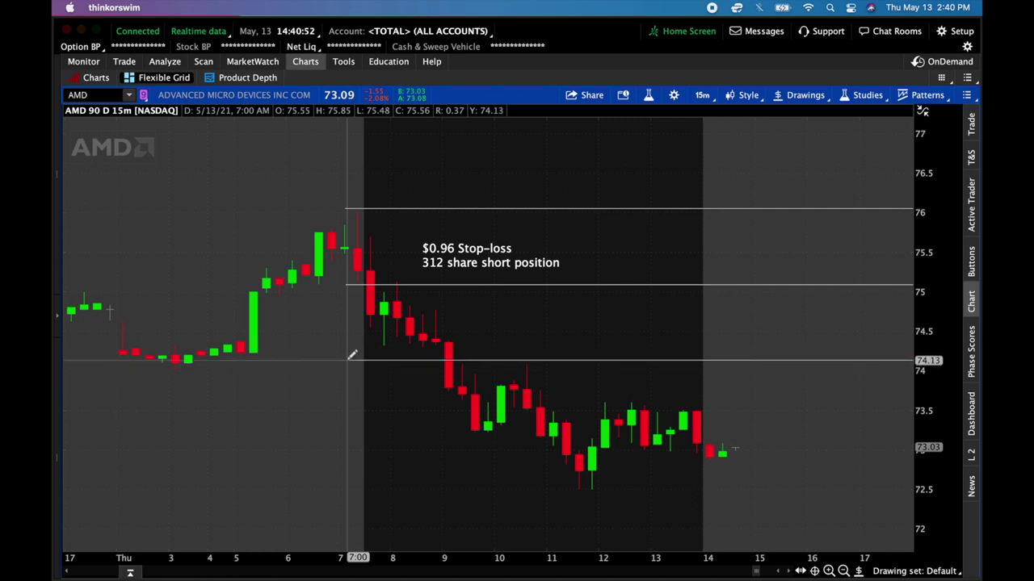
Change the colour of the 74.13 price level to magenta.
right_click(373, 358)
left_click(419, 275)
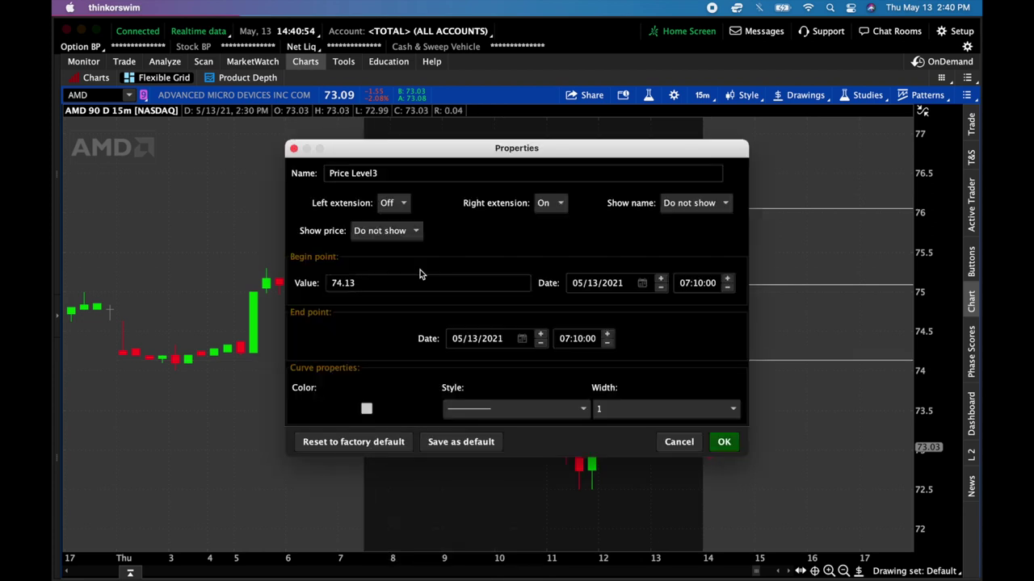
left_click(519, 408)
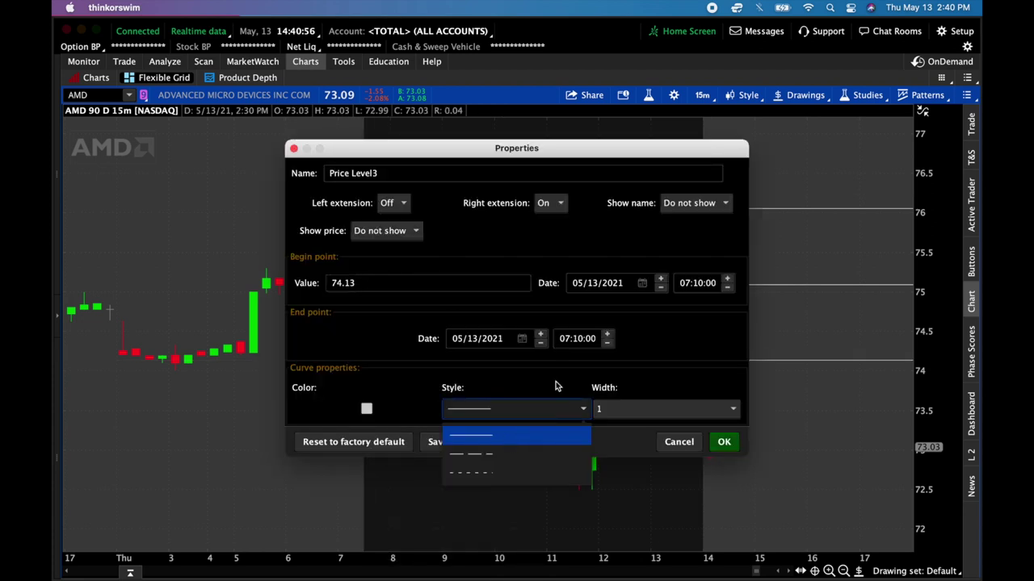
left_click(366, 409)
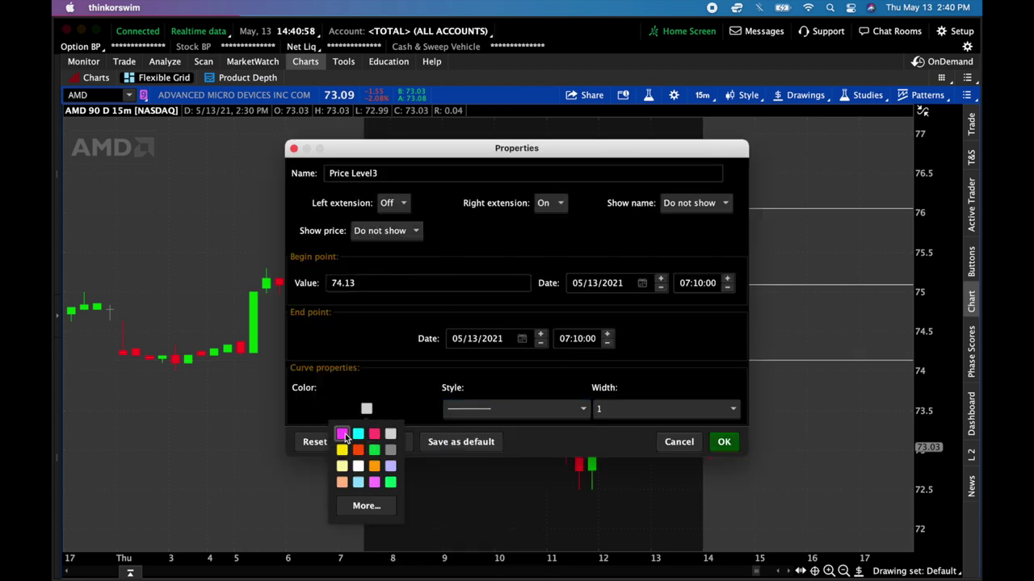
left_click(342, 434)
left_click(723, 442)
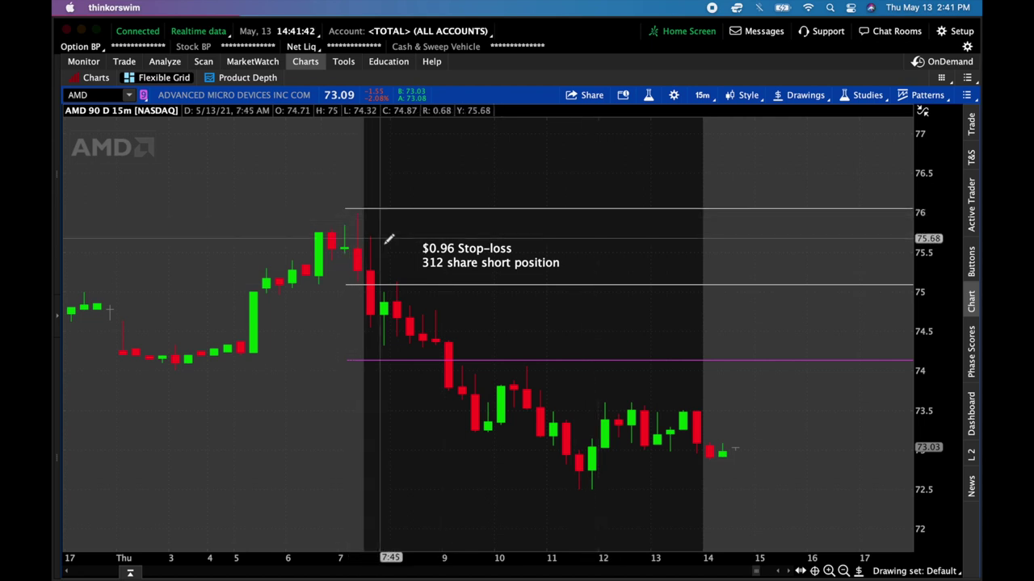
Draw a small ellipse marking where the 8:00 candle's high meets the price level at about 75.08.
left_click(804, 94)
mouse_move(828, 209)
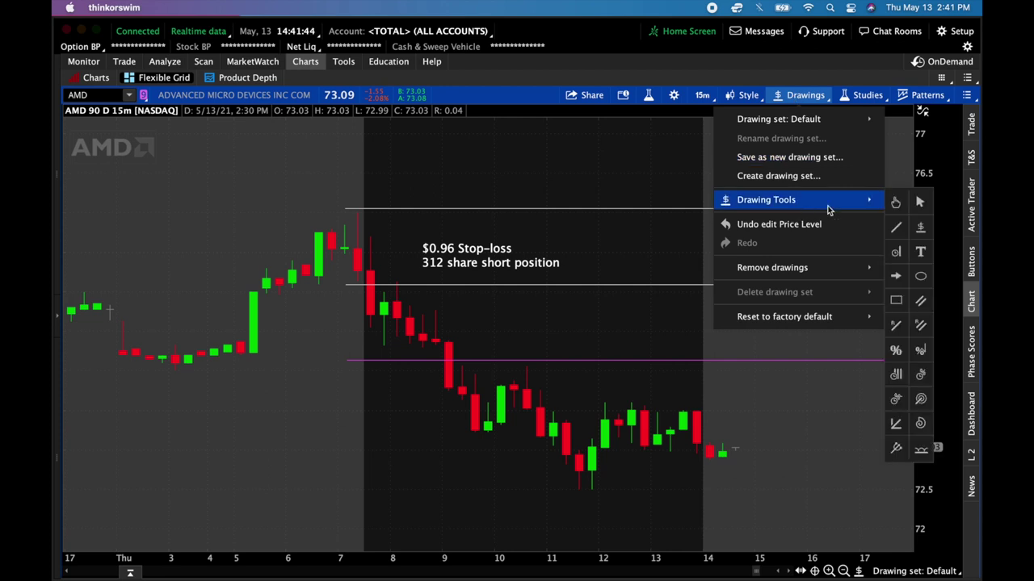
left_click(920, 275)
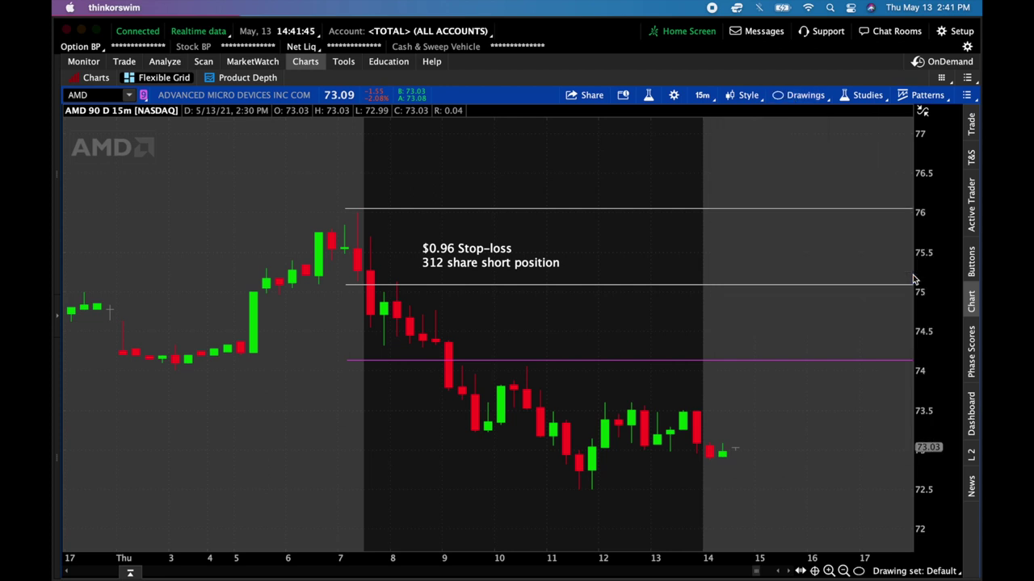
left_click(392, 277)
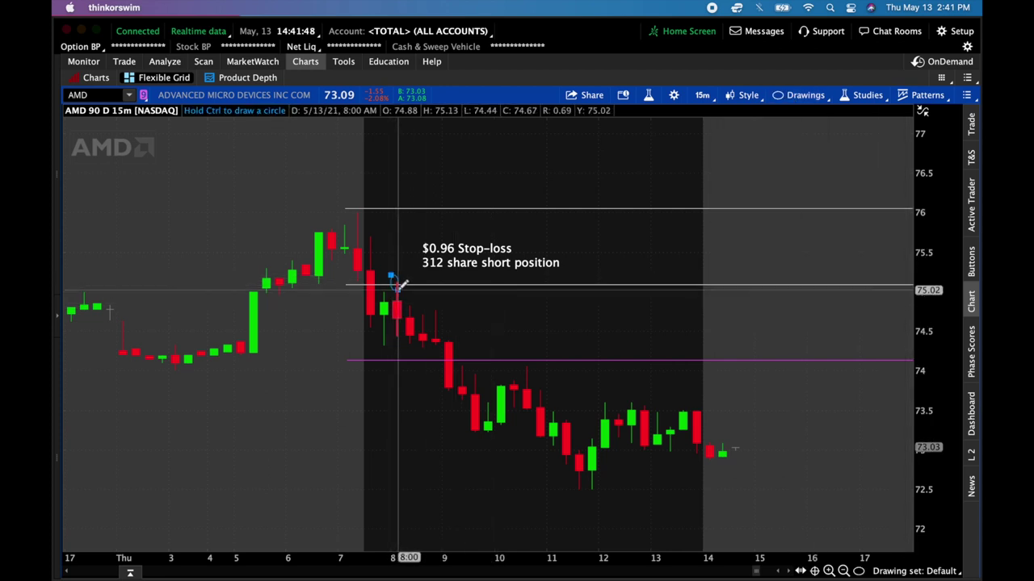
left_click(403, 283)
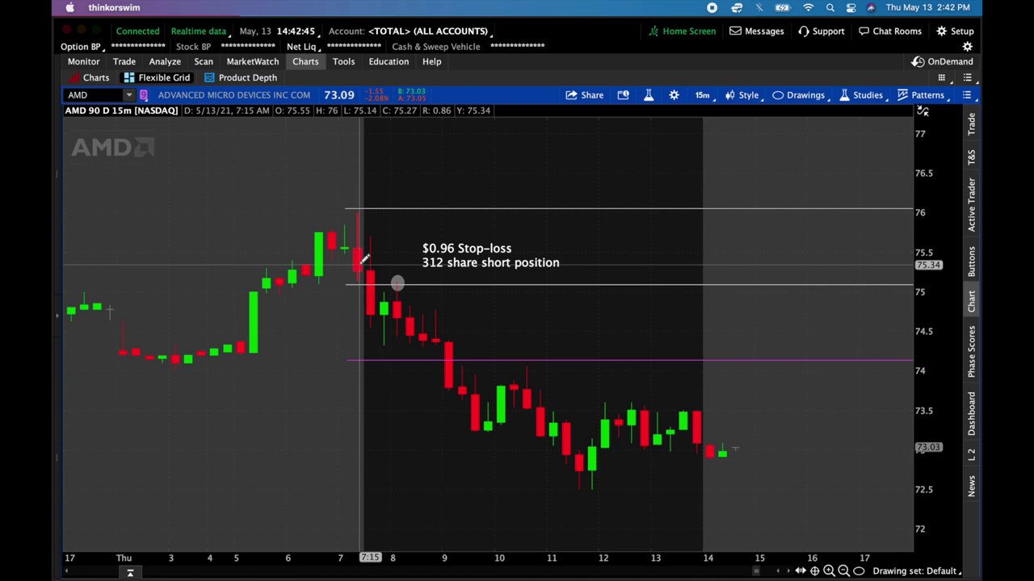
Duplicate the magenta price level and place the copy below the day's low at about 72.19.
right_click(531, 360)
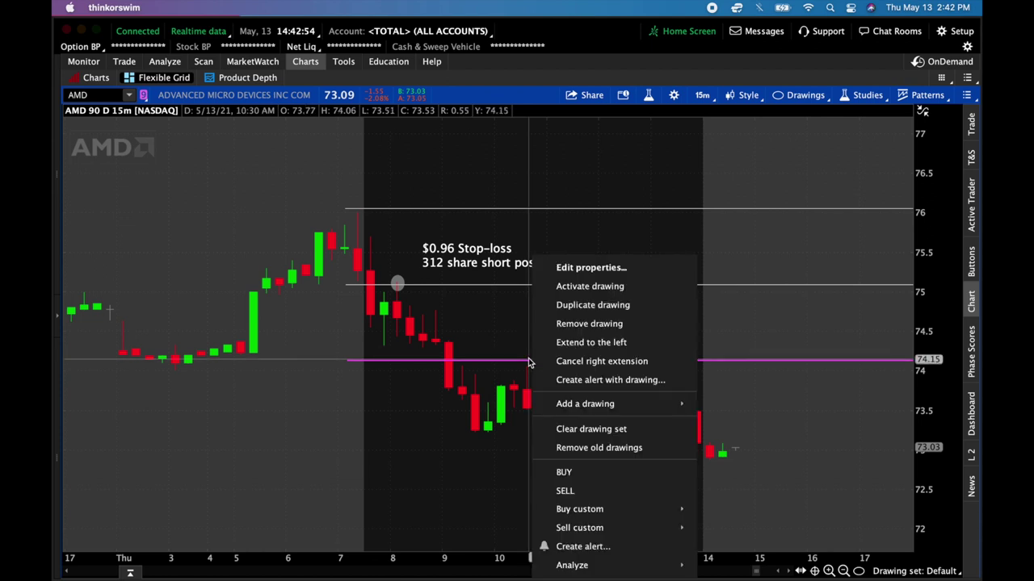
left_click(572, 305)
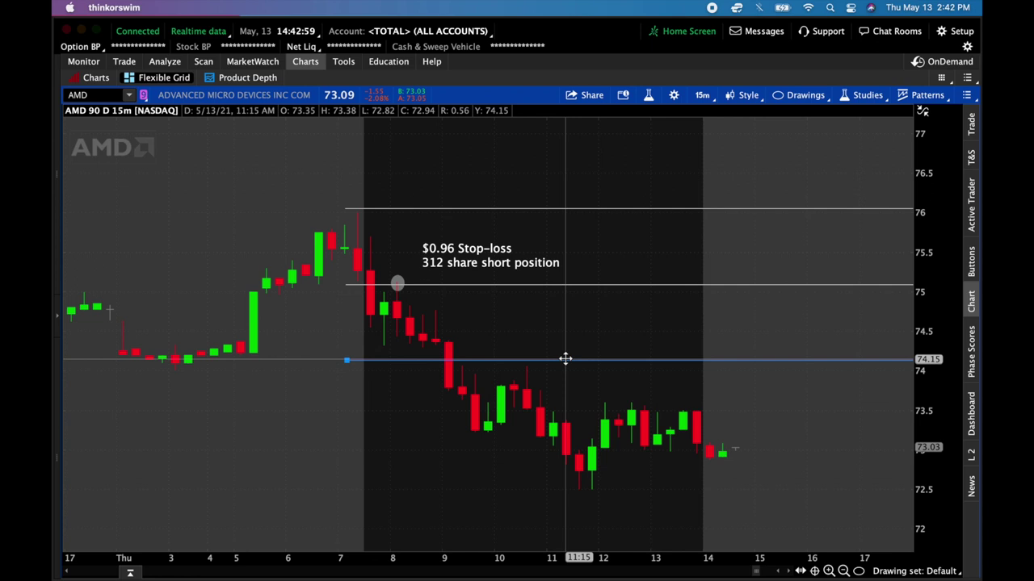
left_click_drag(565, 359, 566, 505)
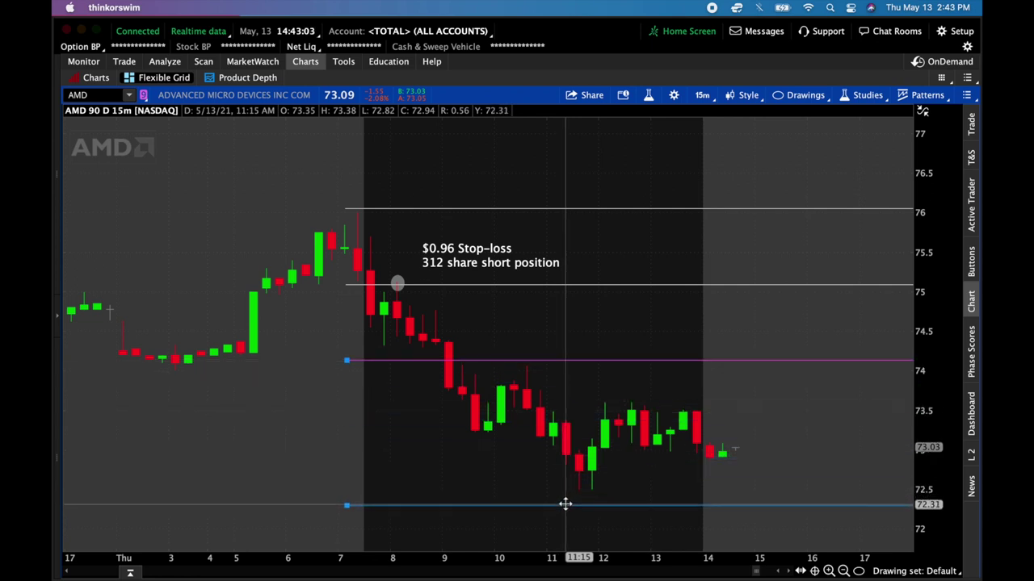
left_click_drag(565, 504, 565, 514)
left_click(548, 494)
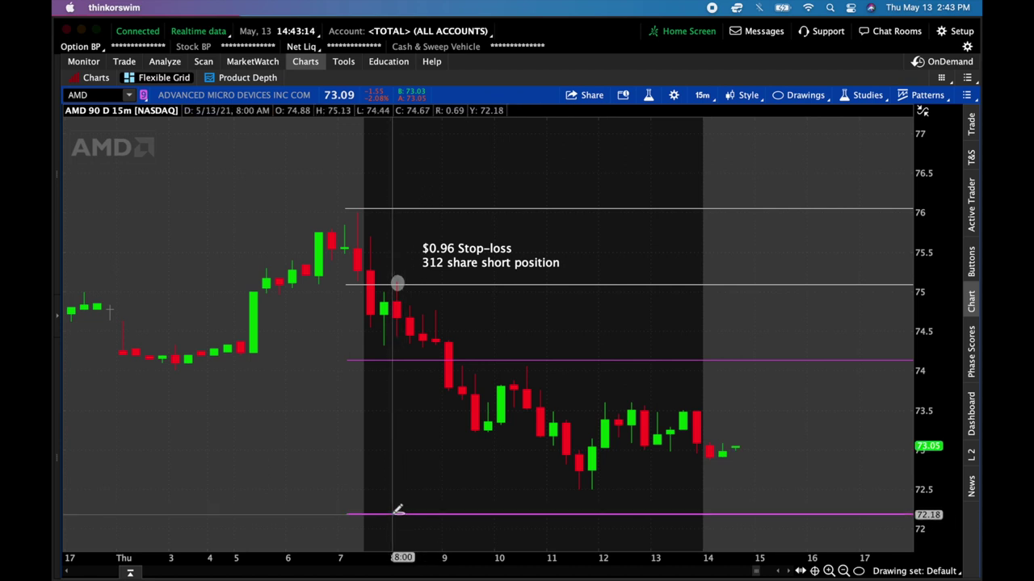
Change the colour of the duplicated price level at 72.19 to green.
right_click(453, 514)
left_click(495, 267)
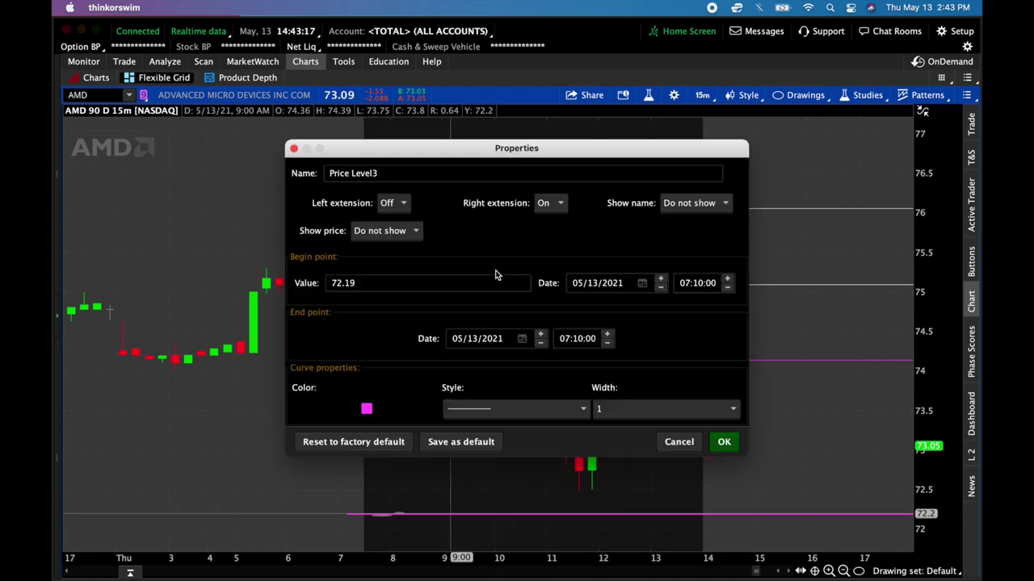
left_click(367, 408)
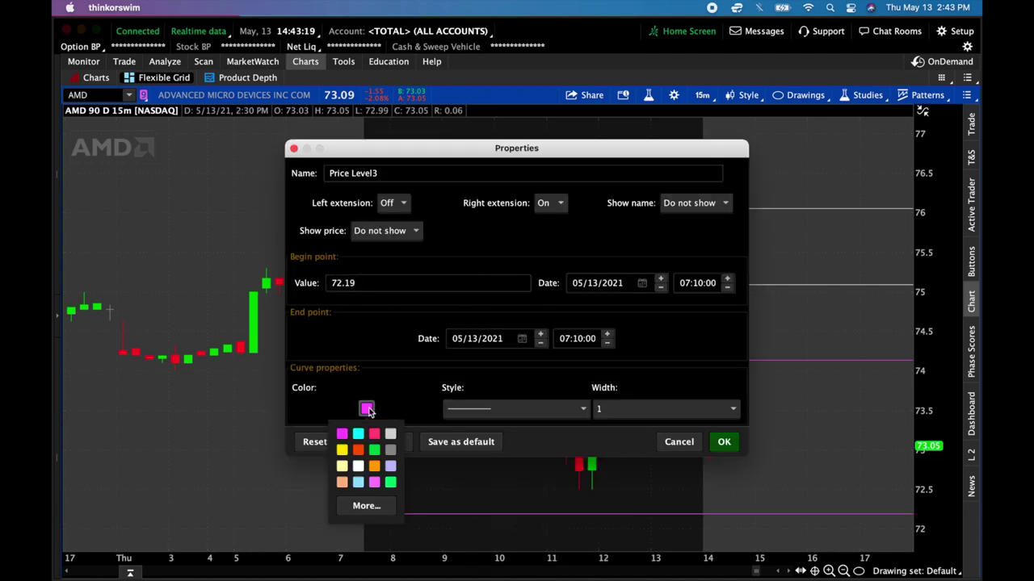
left_click(374, 450)
left_click(716, 444)
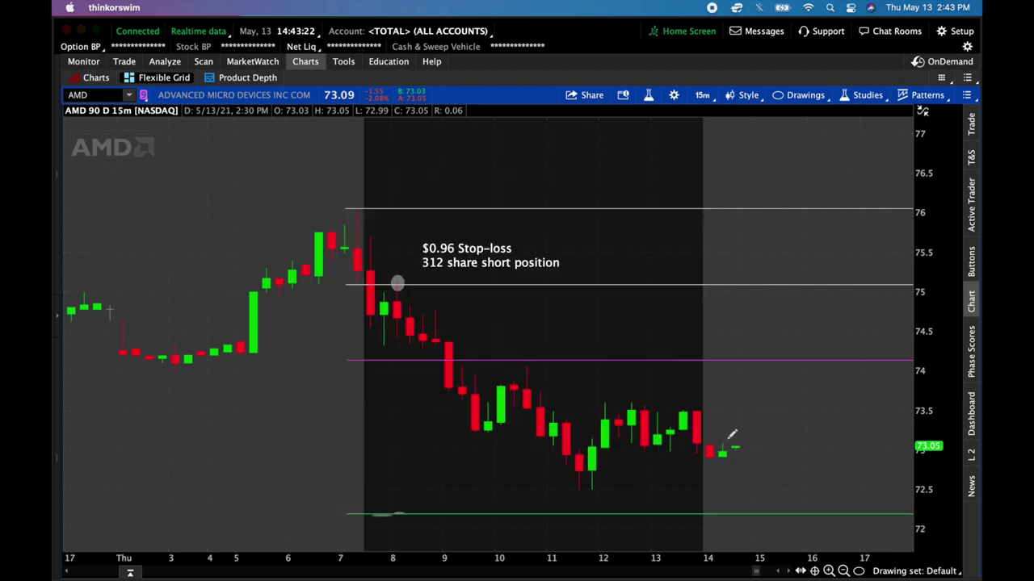
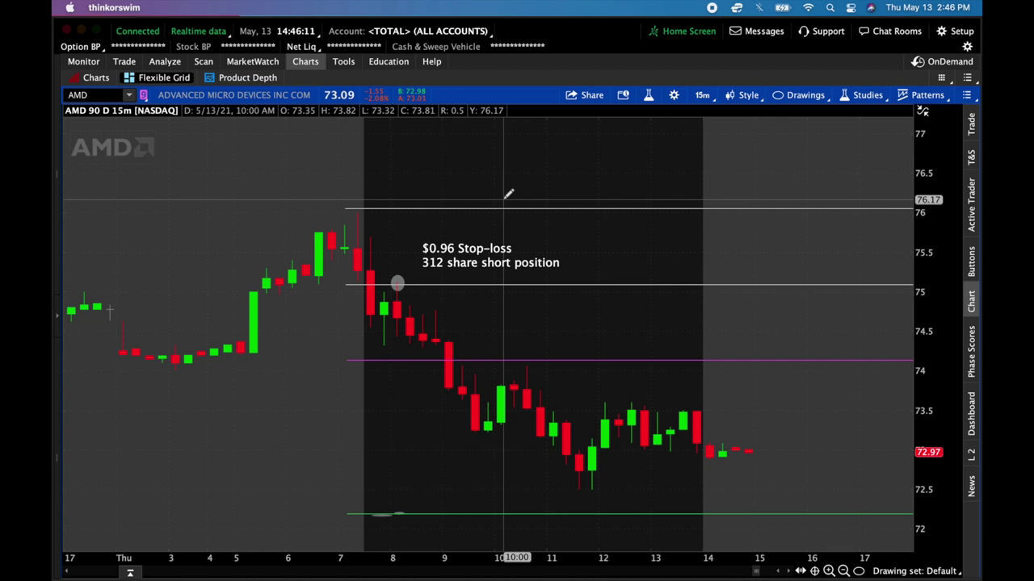
Switch the AMD chart's time frame to 5 days with 15-minute candles.
scroll(622, 277, "left", 10)
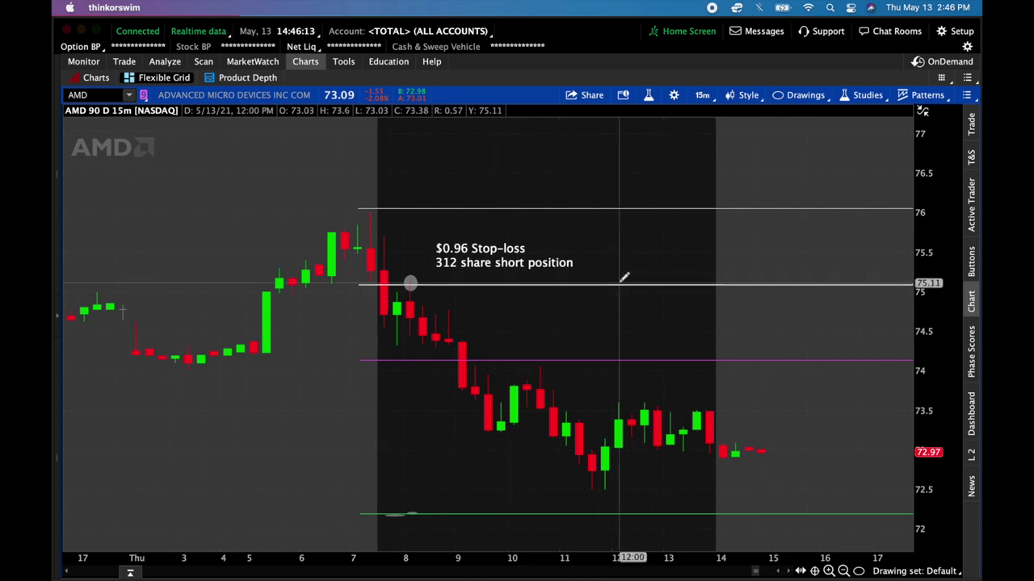
scroll(622, 277, "left", 10)
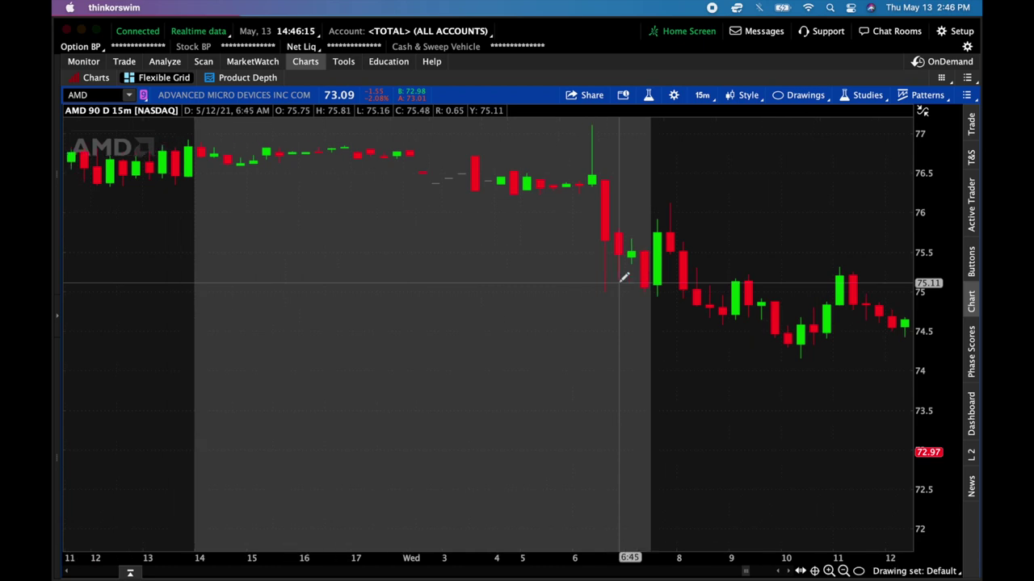
scroll(623, 277, "left", 10)
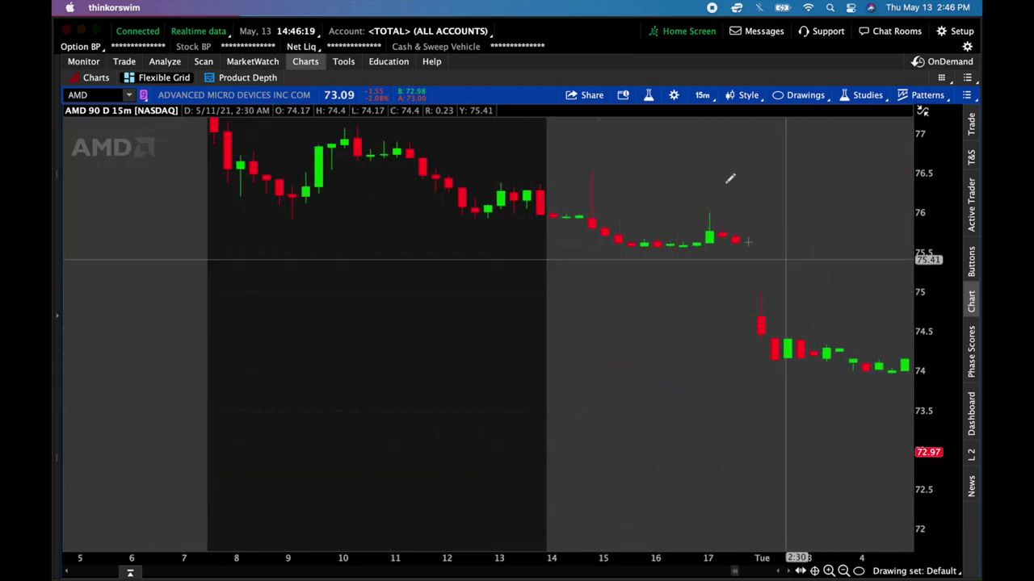
left_click(699, 97)
left_click(683, 161)
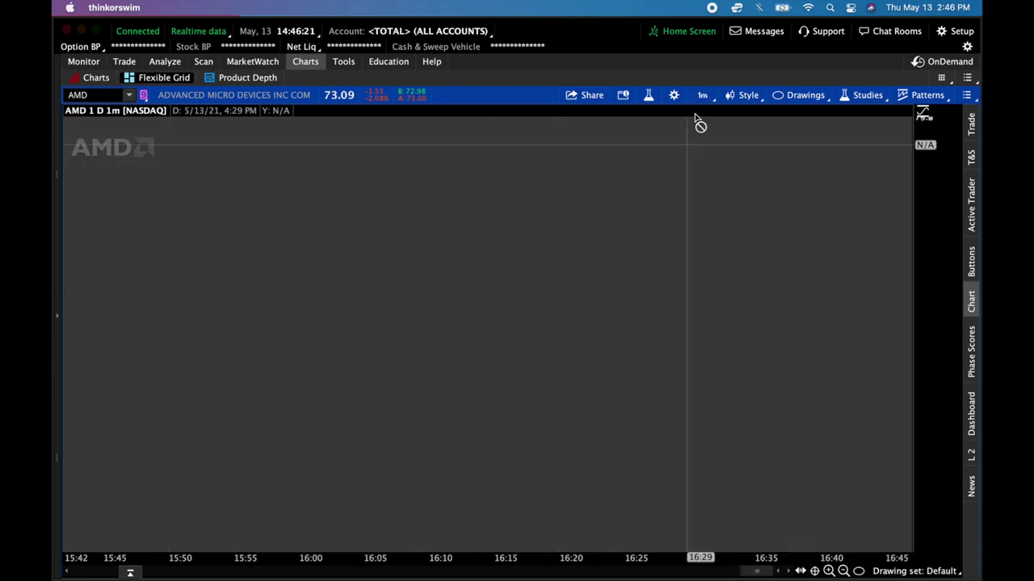
left_click(702, 95)
left_click(689, 200)
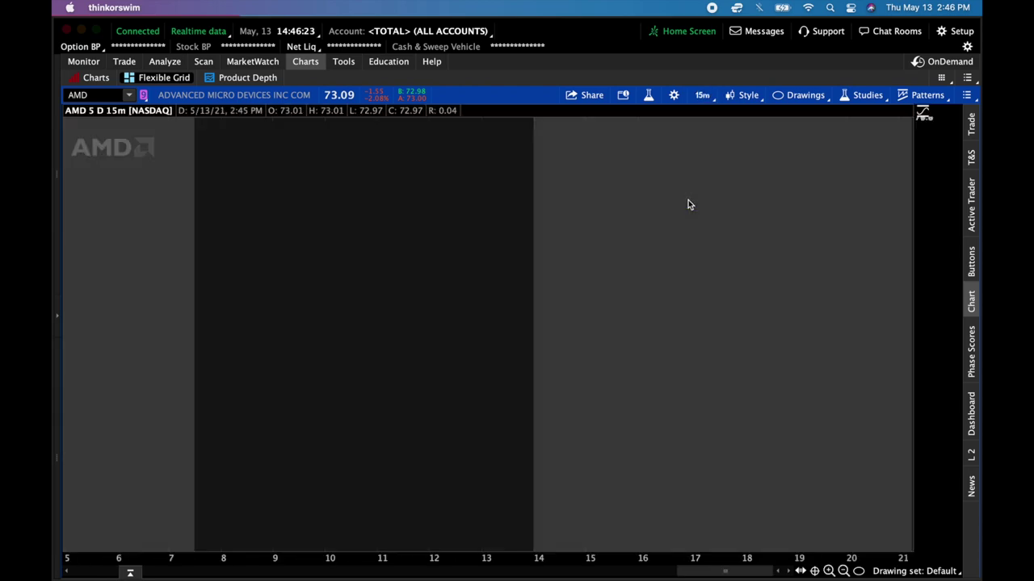
Look back through AMD's earlier 15-minute sessions, examining the price action after the 7:30 open on 10 May.
scroll(688, 204, "left", 10)
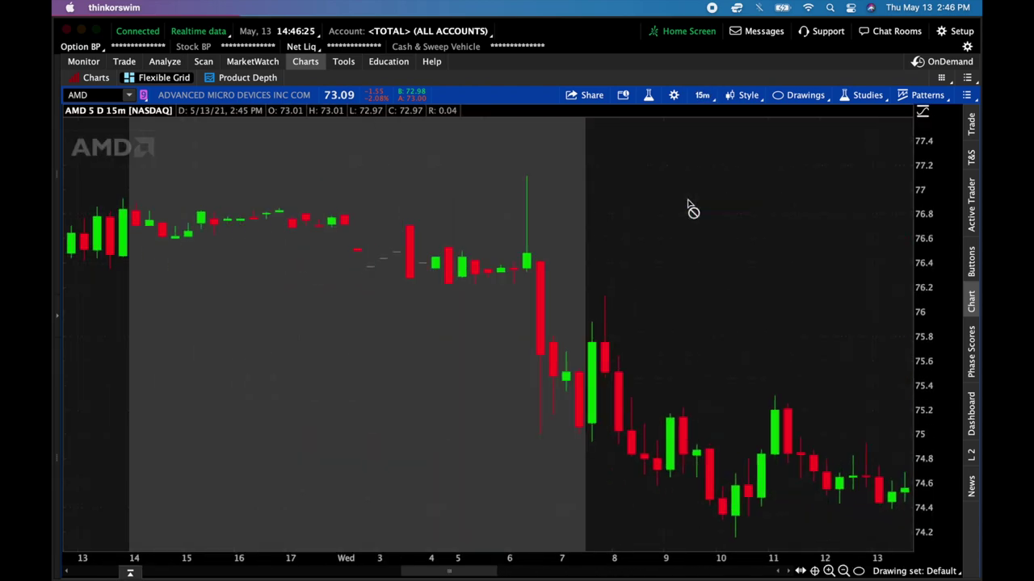
scroll(688, 204, "left", 10)
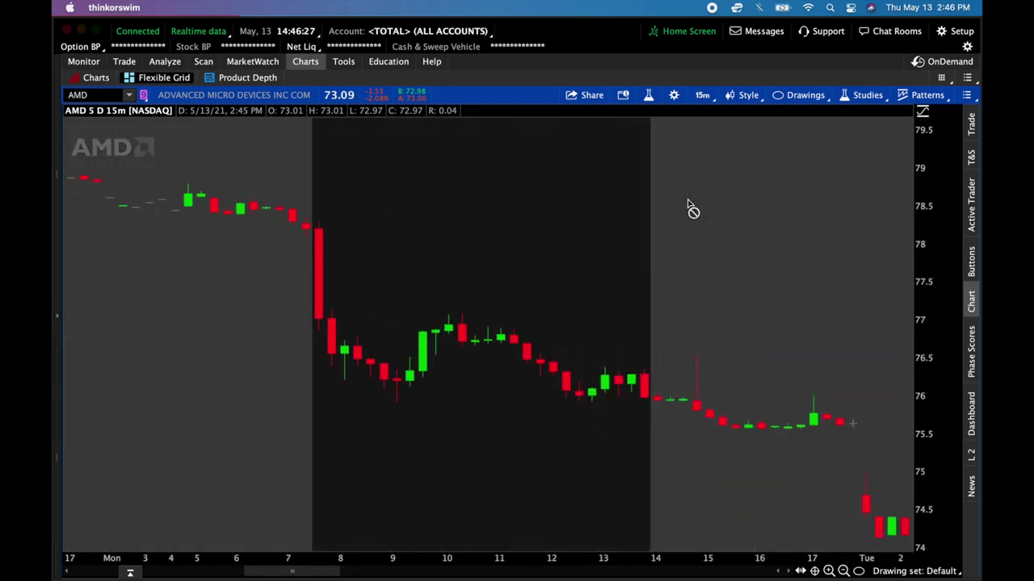
scroll(688, 206, "right", 2)
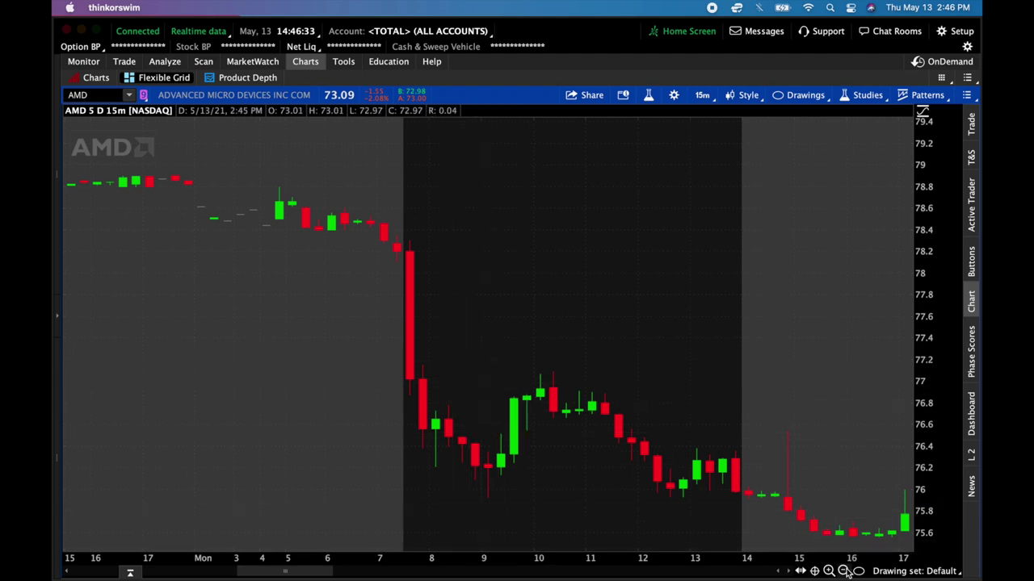
scroll(814, 510, "right", 5)
scroll(814, 511, "left", 8)
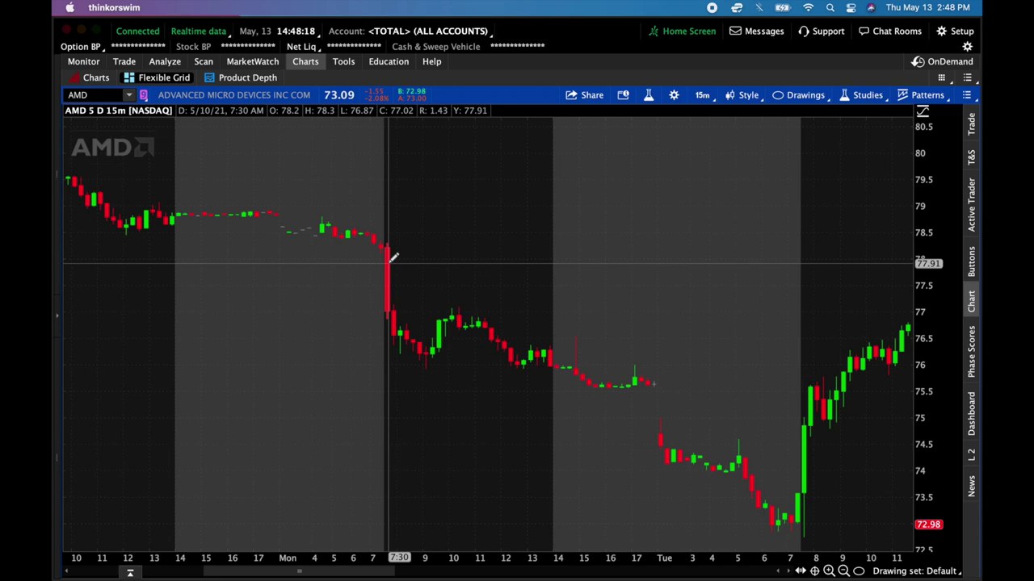
scroll(706, 489, "up", 5)
scroll(511, 429, "up", 10)
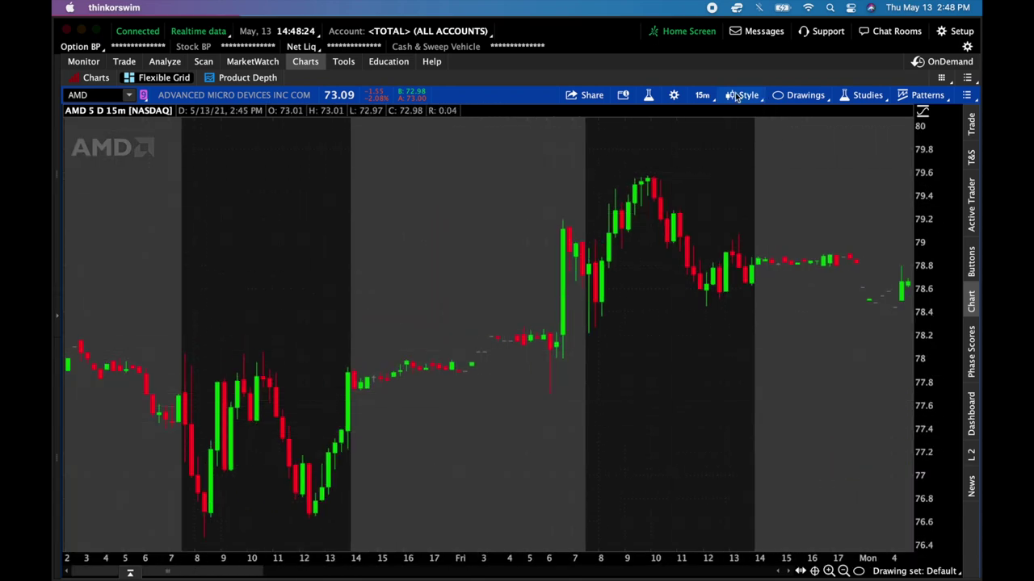
Set the chart's intraday time interval to 30 days with a 15-minute aggregation period.
left_click(708, 94)
left_click(703, 119)
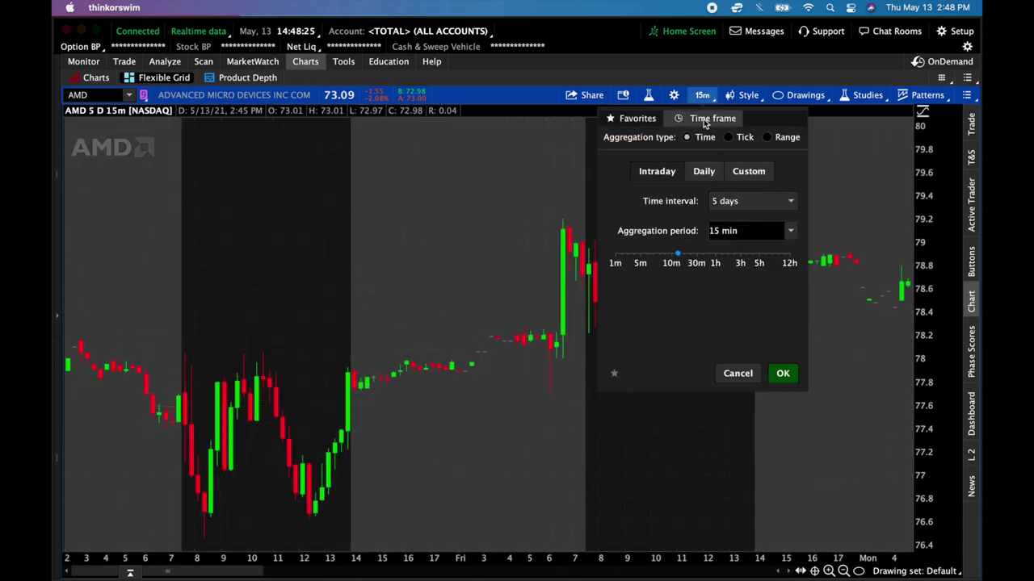
left_click(745, 206)
left_click(731, 305)
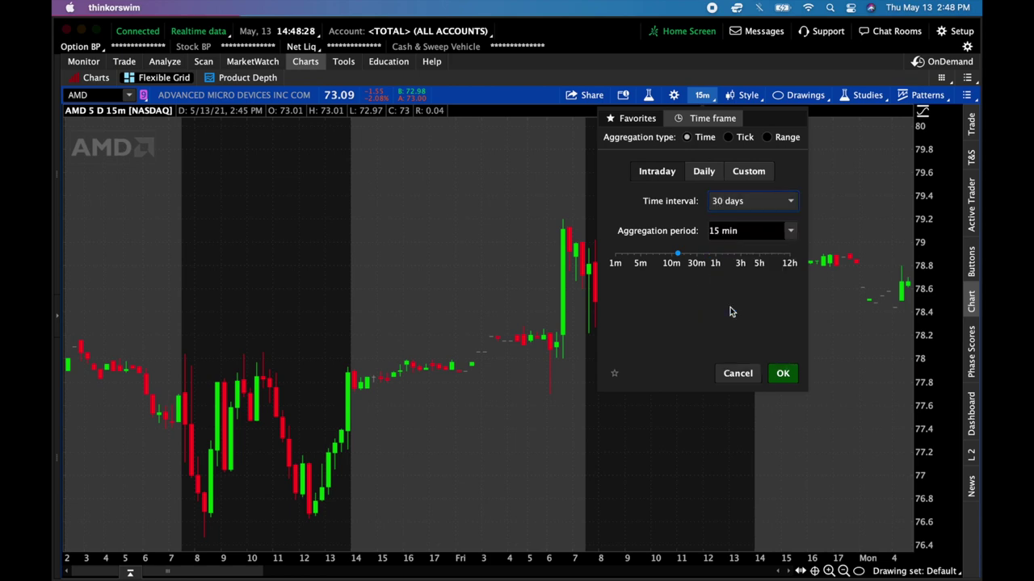
left_click(781, 373)
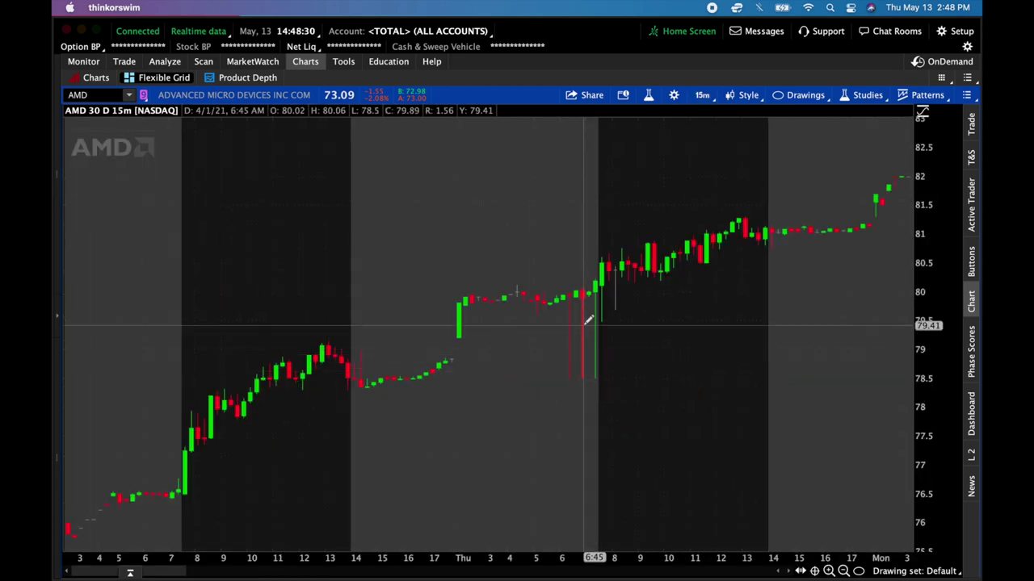
Examine the opening candles and following moves of each AMD session from 1 April through 12 April for trade setups.
scroll(434, 254, "right", 5)
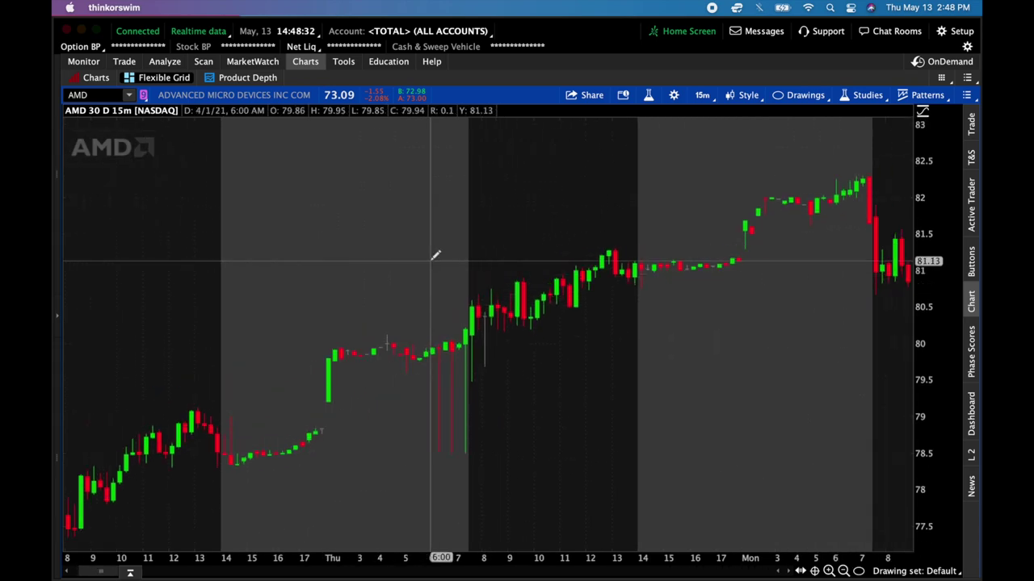
scroll(435, 254, "right", 5)
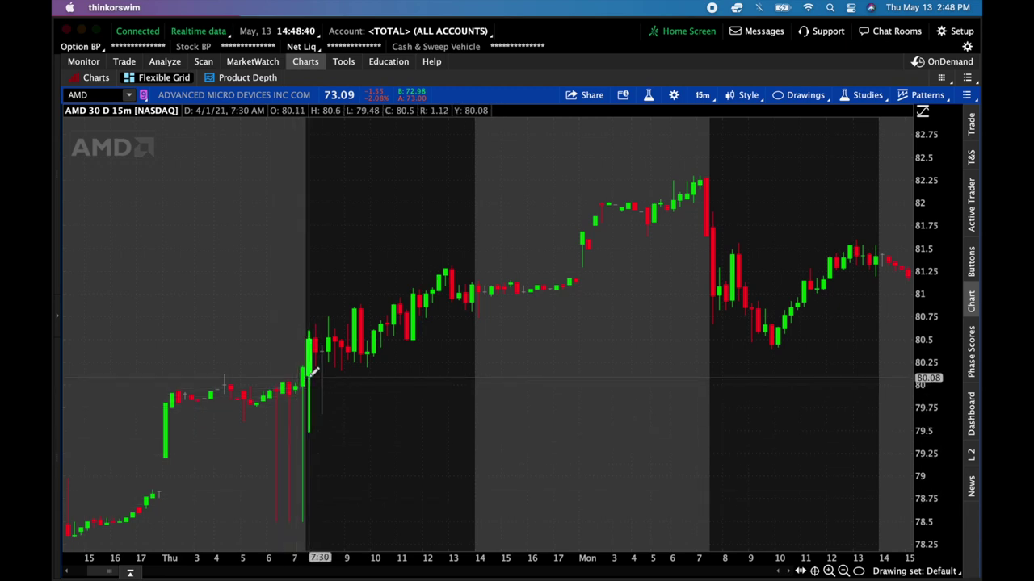
scroll(363, 420, "down", 5)
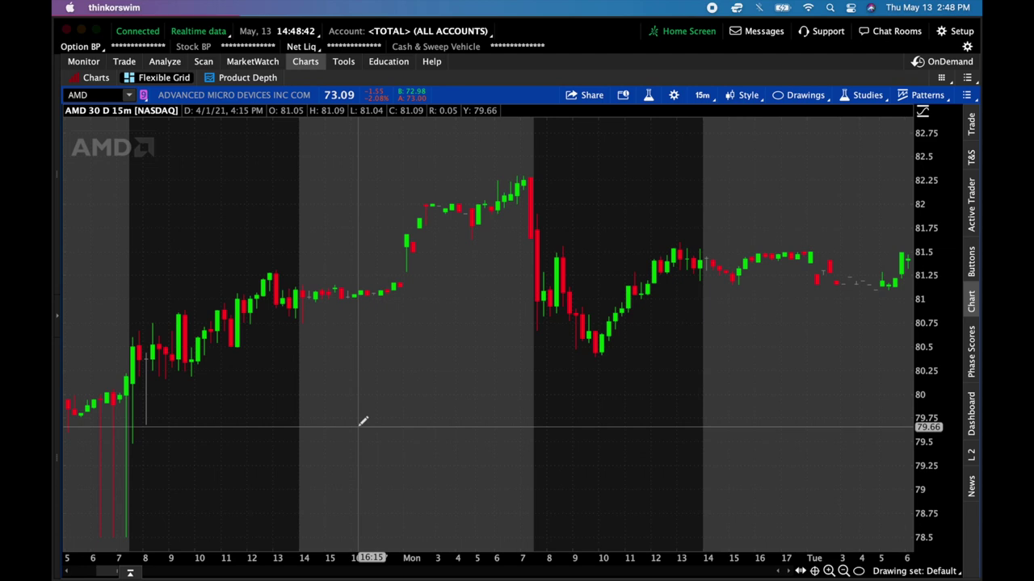
scroll(362, 420, "down", 8)
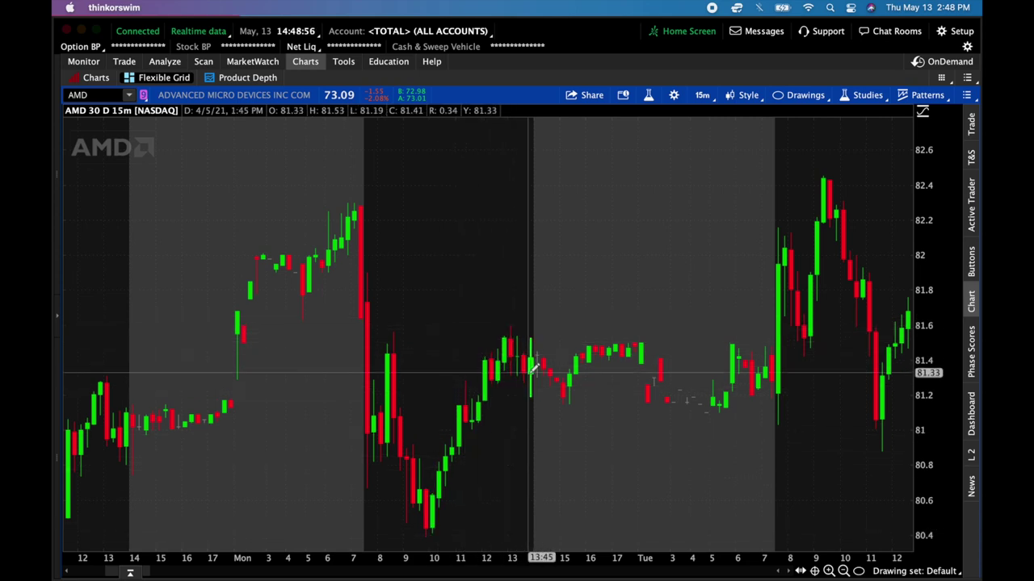
scroll(437, 315, "down", 2)
scroll(437, 315, "down", 10)
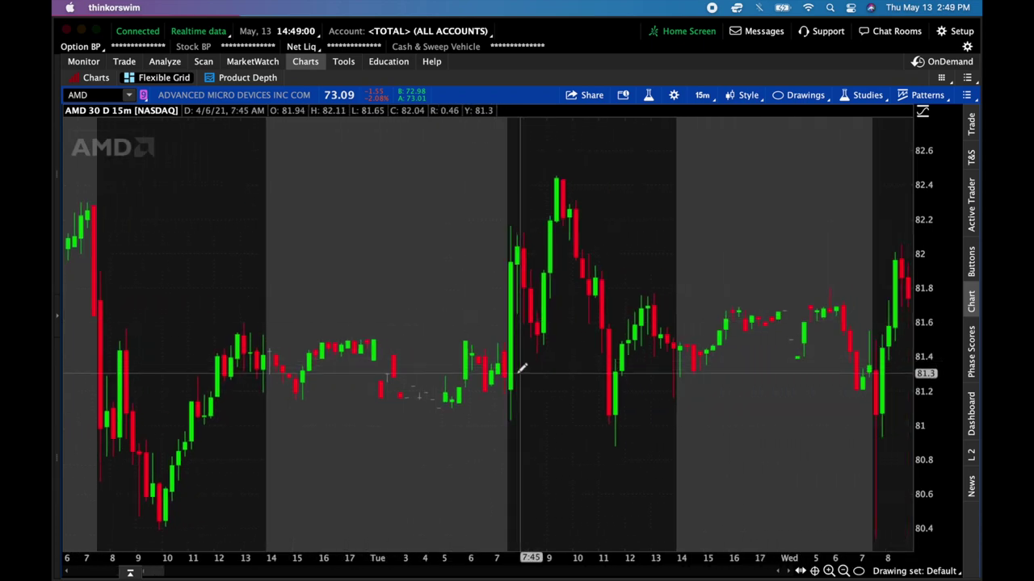
scroll(522, 369, "down", 15)
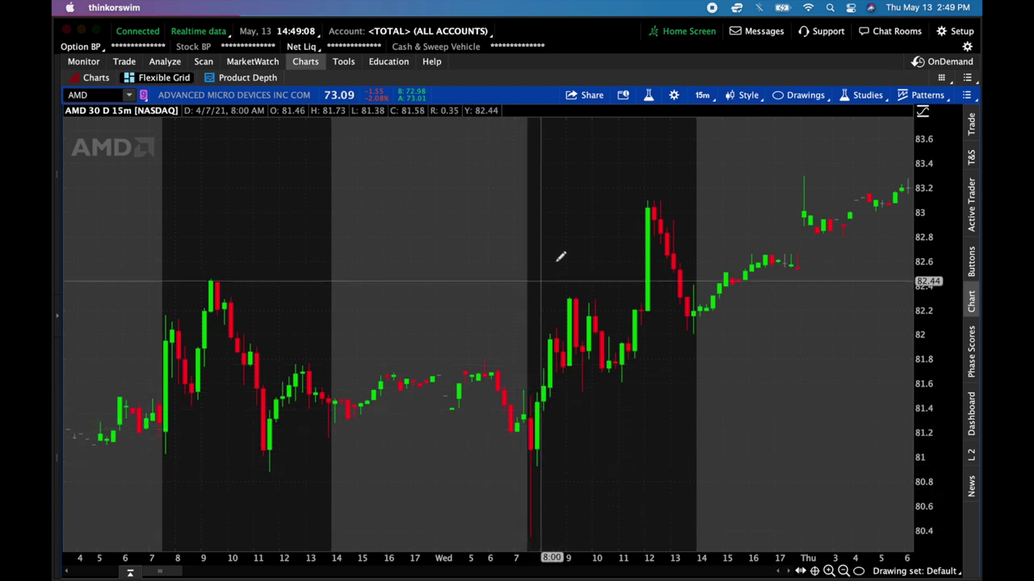
scroll(570, 304, "right", 5)
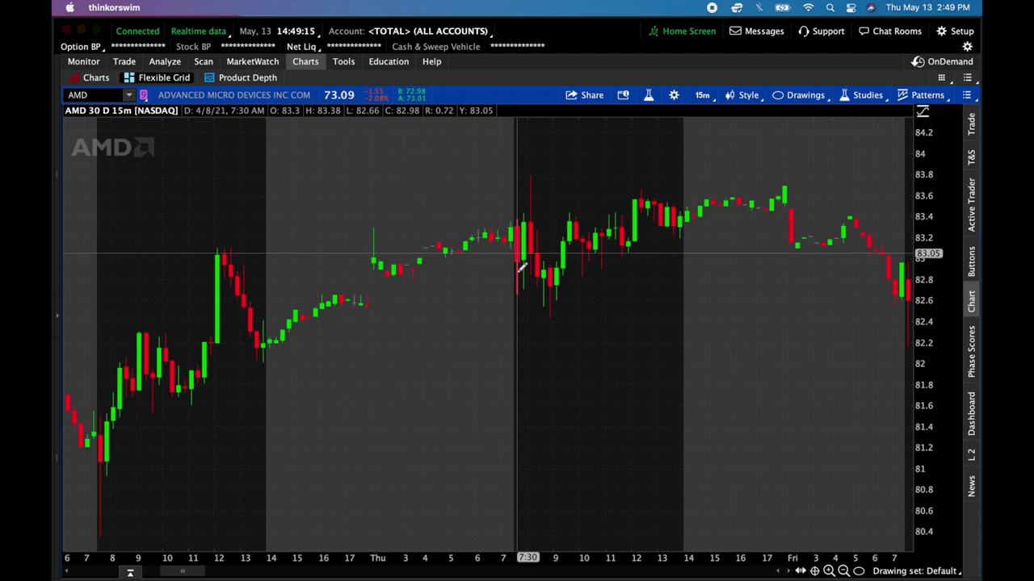
scroll(547, 254, "right", 8)
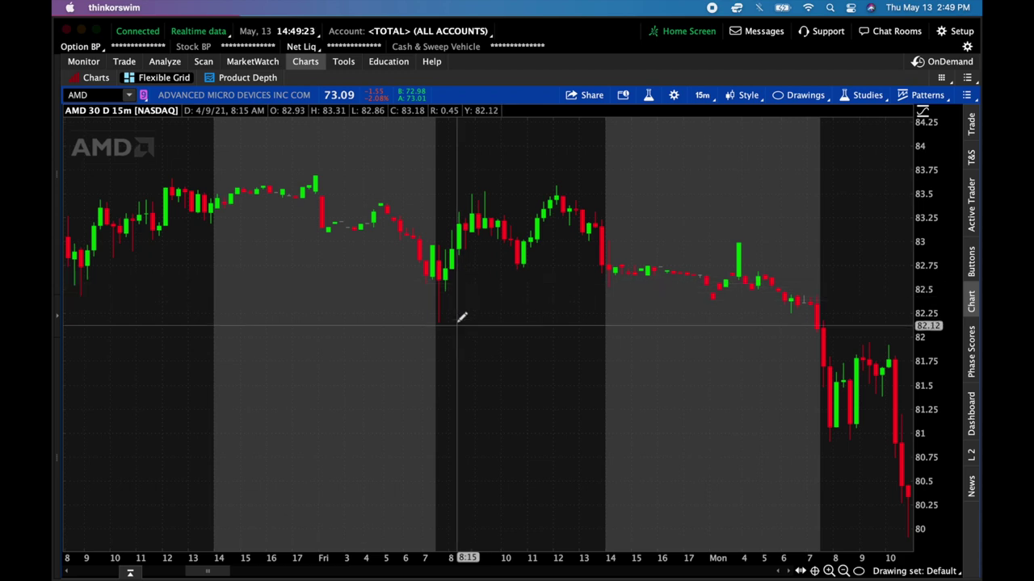
scroll(460, 271, "right", 10)
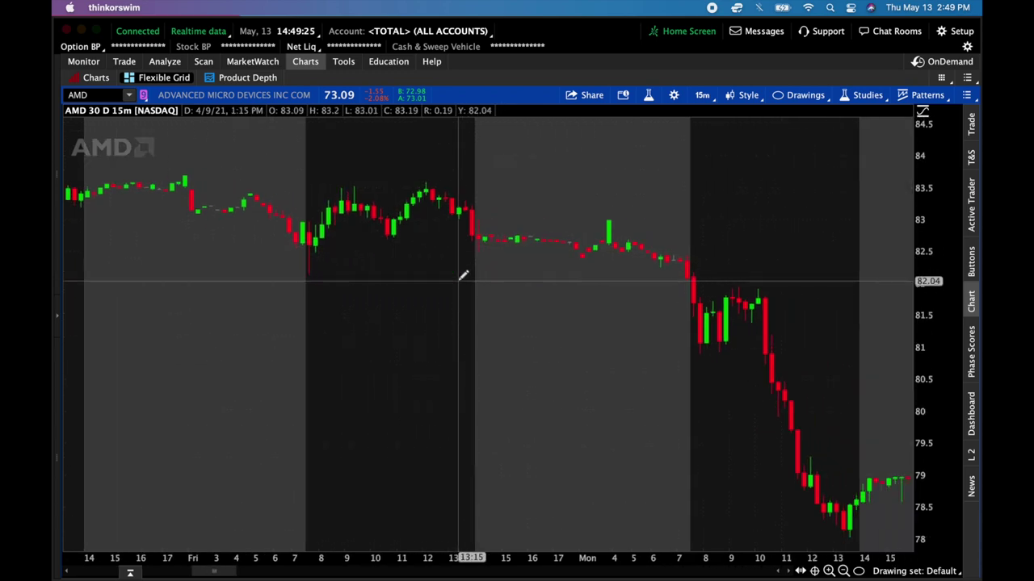
scroll(462, 274, "right", 1)
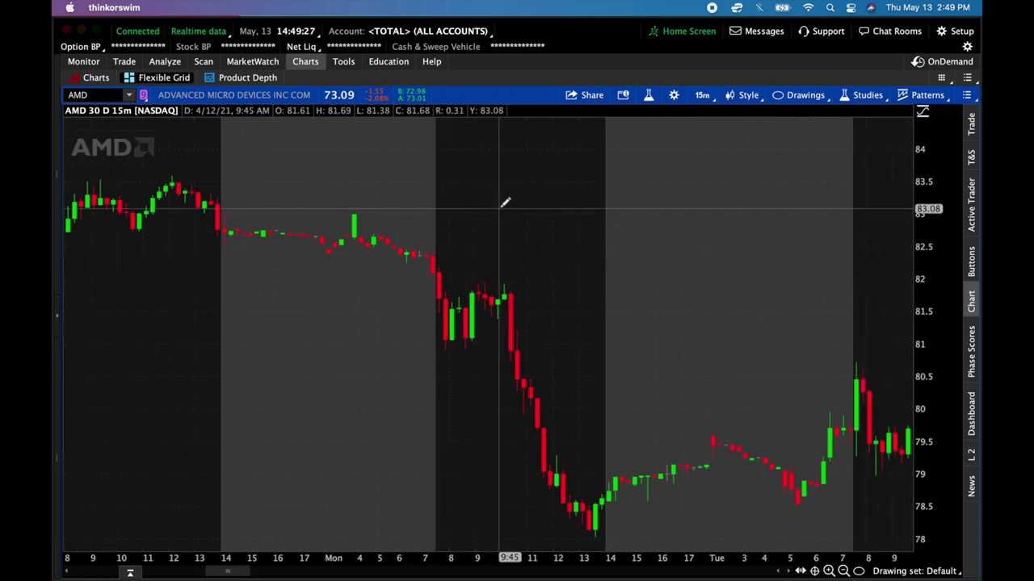
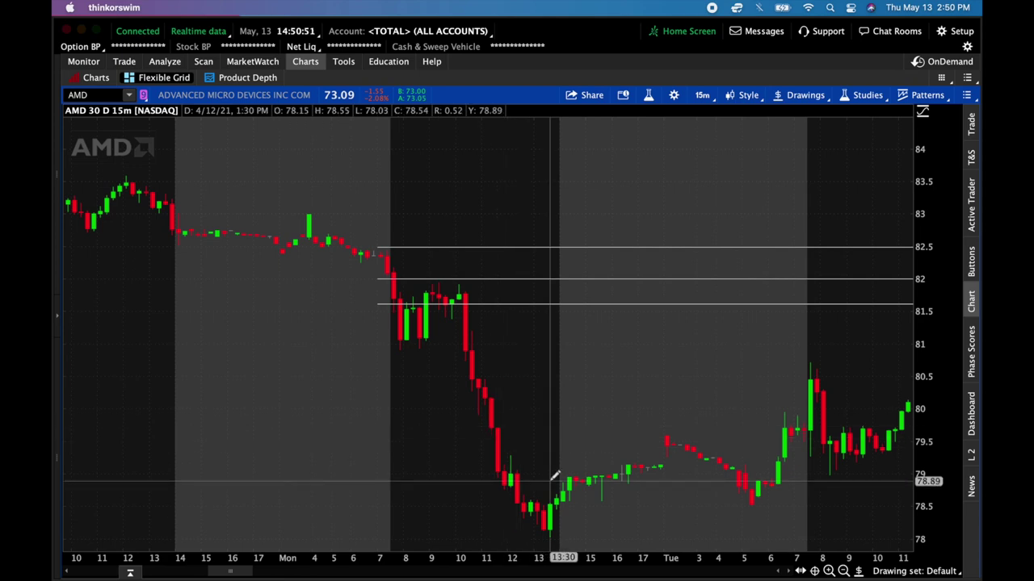
Clear the three horizontal price levels drawn from the 12 April open, confirming the removal.
scroll(555, 476, "down", 2)
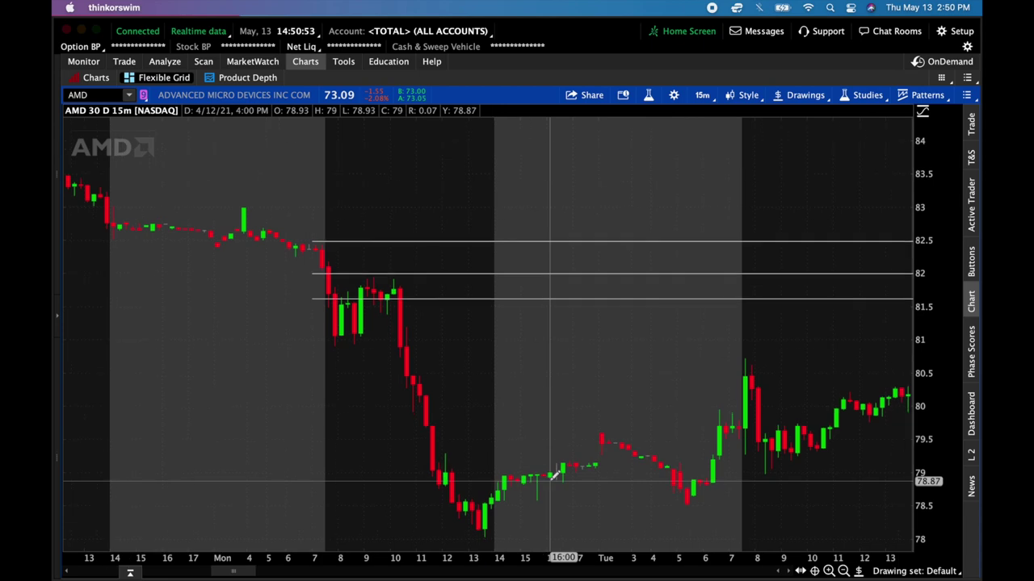
scroll(554, 477, "down", 1)
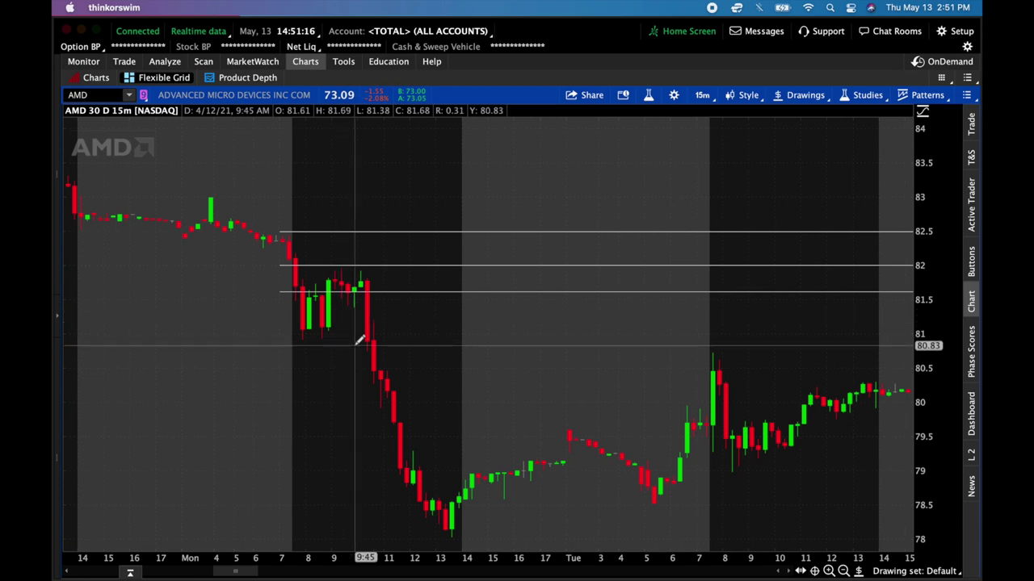
right_click(512, 273)
left_click(569, 369)
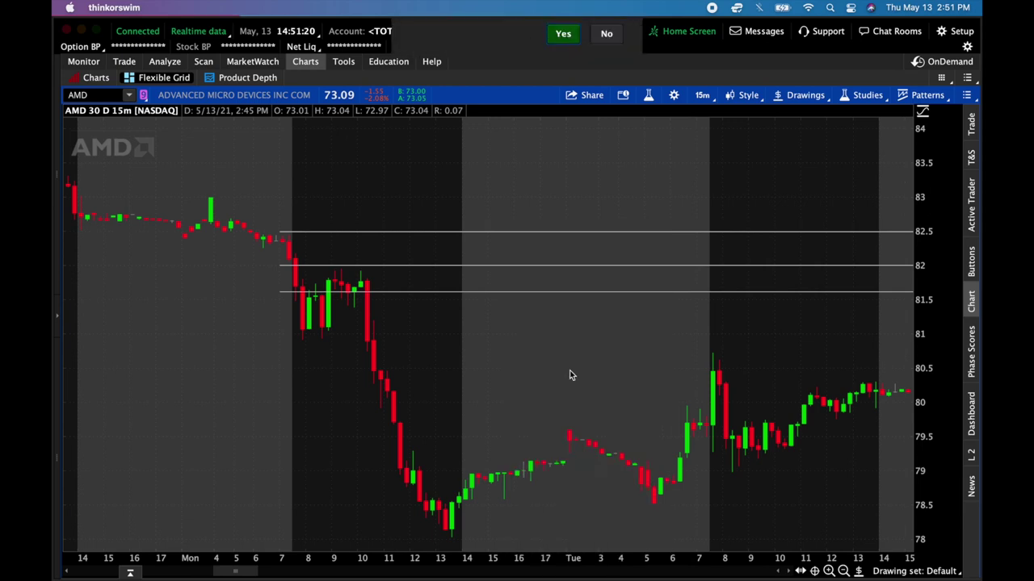
left_click(572, 100)
Examine the opening candles and following moves of each AMD session from 13 April through 20 April for trade setups.
scroll(622, 282, "down", 10)
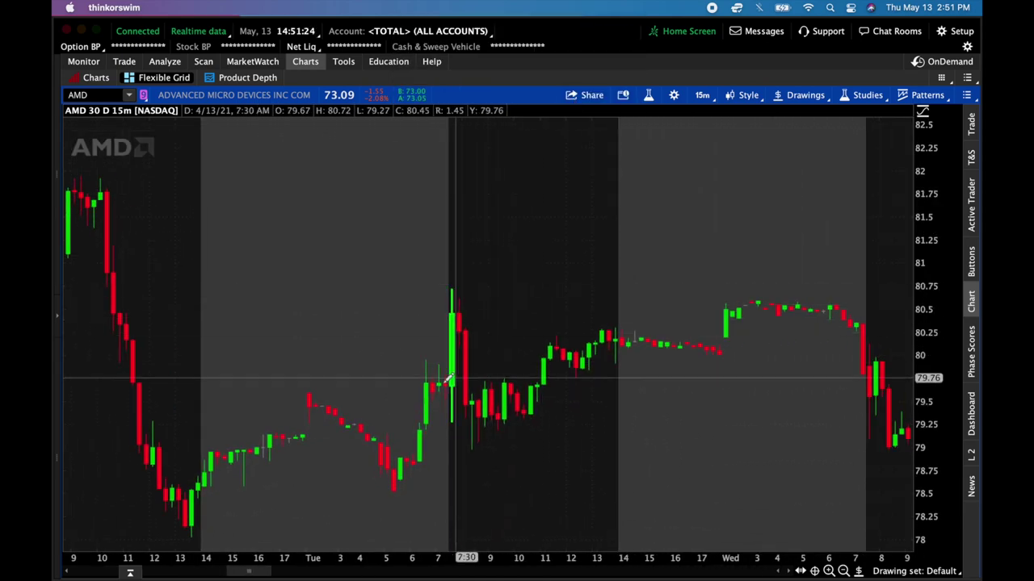
scroll(505, 374, "down", 5)
scroll(504, 374, "down", 3)
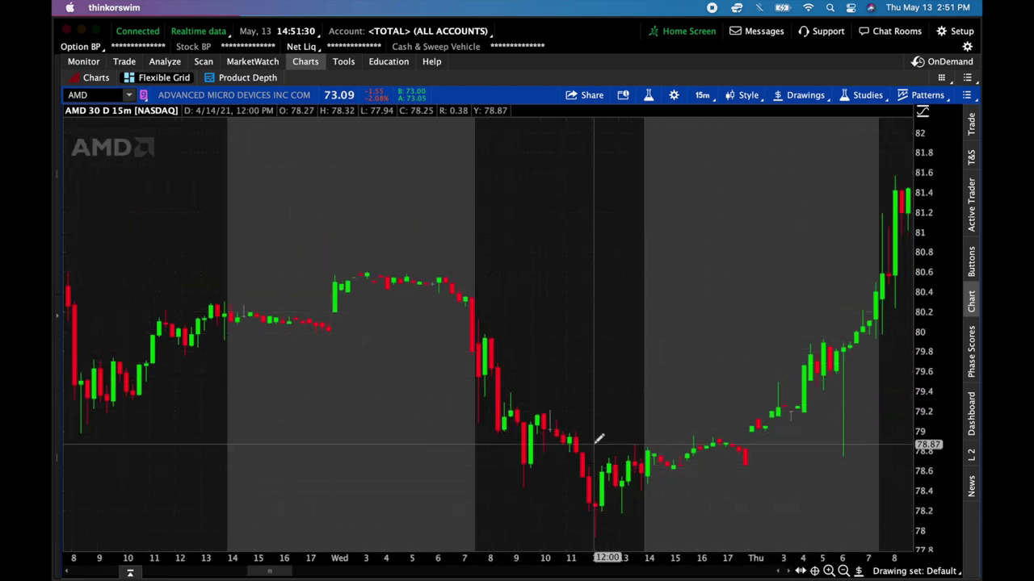
scroll(592, 449, "down", 5)
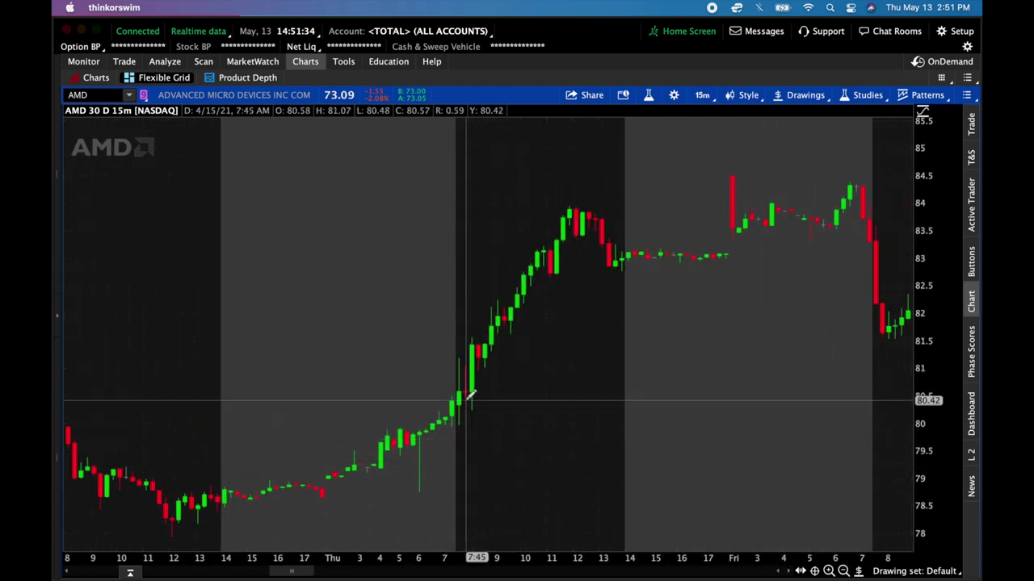
scroll(467, 395, "down", 5)
scroll(471, 395, "down", 5)
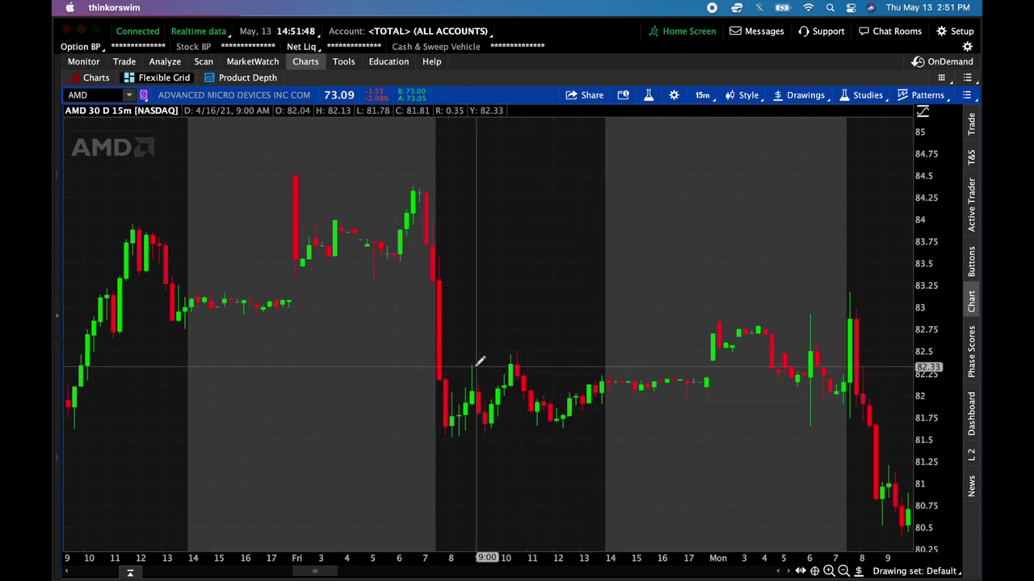
scroll(481, 367, "right", 10)
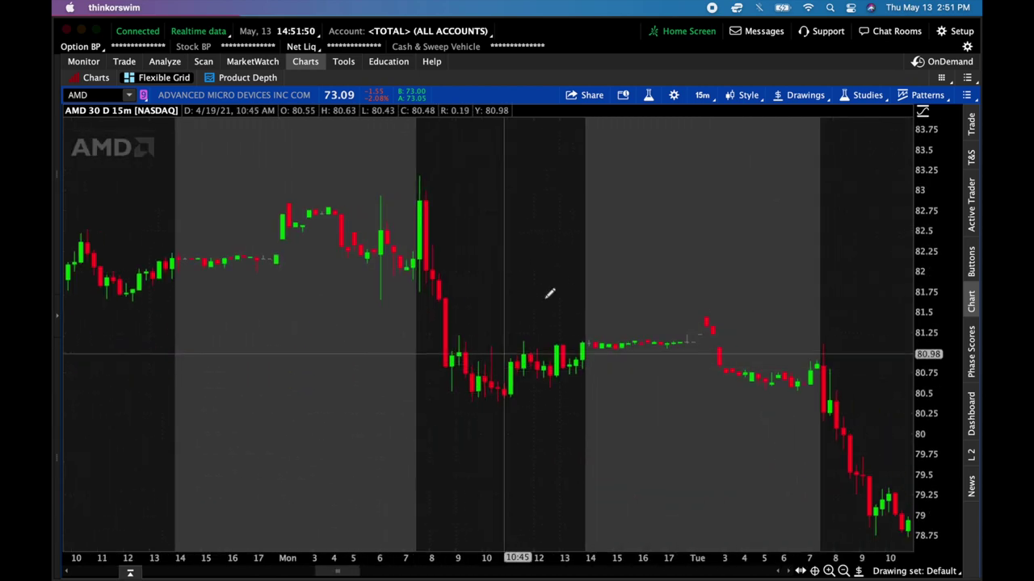
scroll(418, 284, "right", 6)
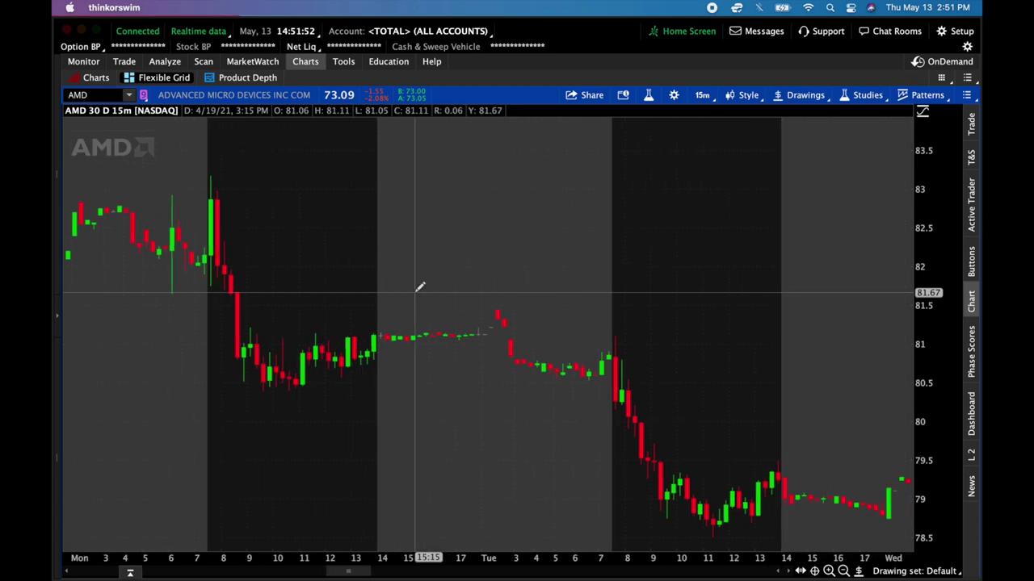
scroll(418, 284, "right", 3)
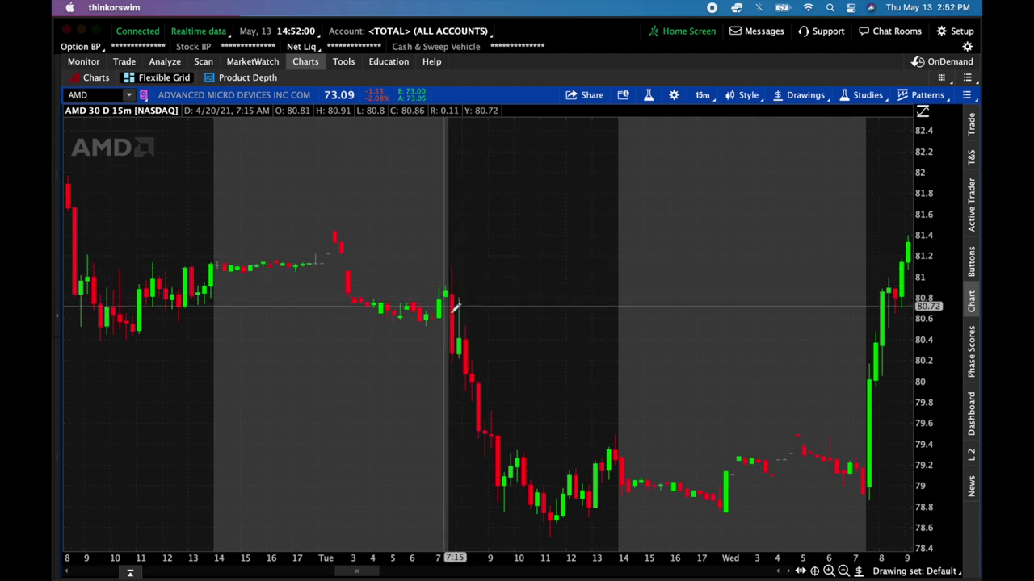
scroll(457, 310, "right", 3)
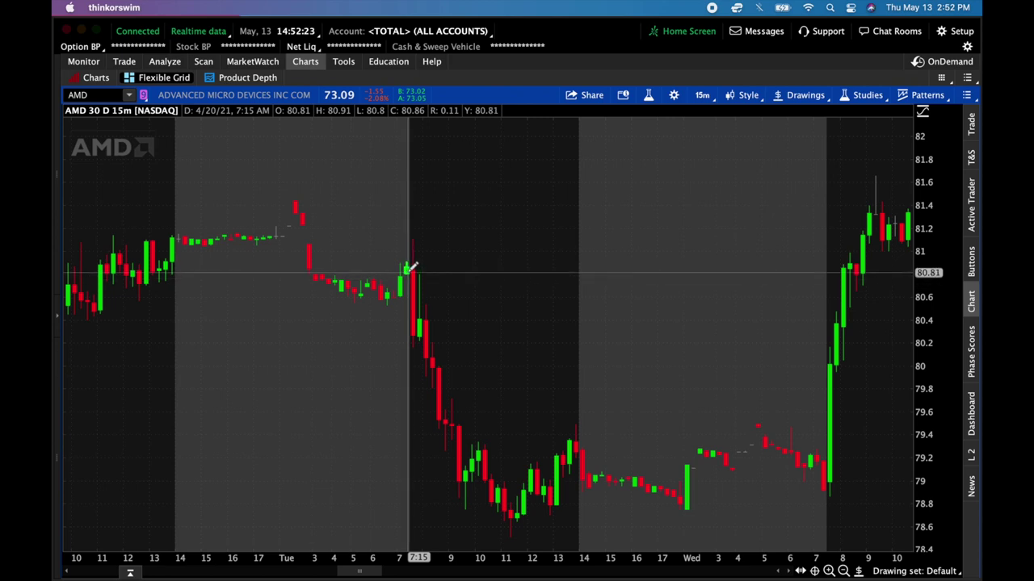
Examine the opening candles and following moves of each AMD session from 21 April through 27 April for trade setups.
scroll(412, 266, "right", 10)
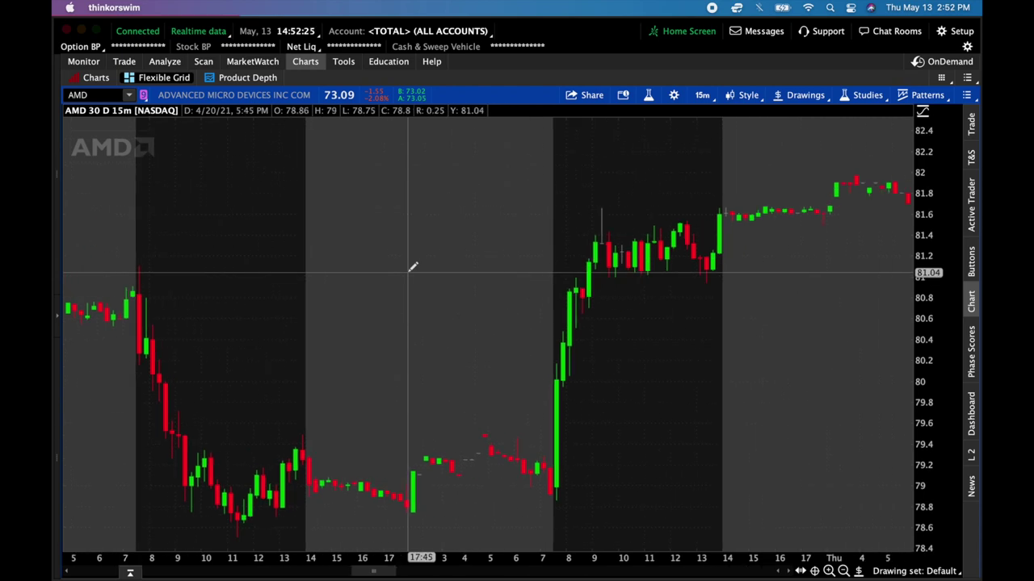
scroll(412, 267, "right", 1)
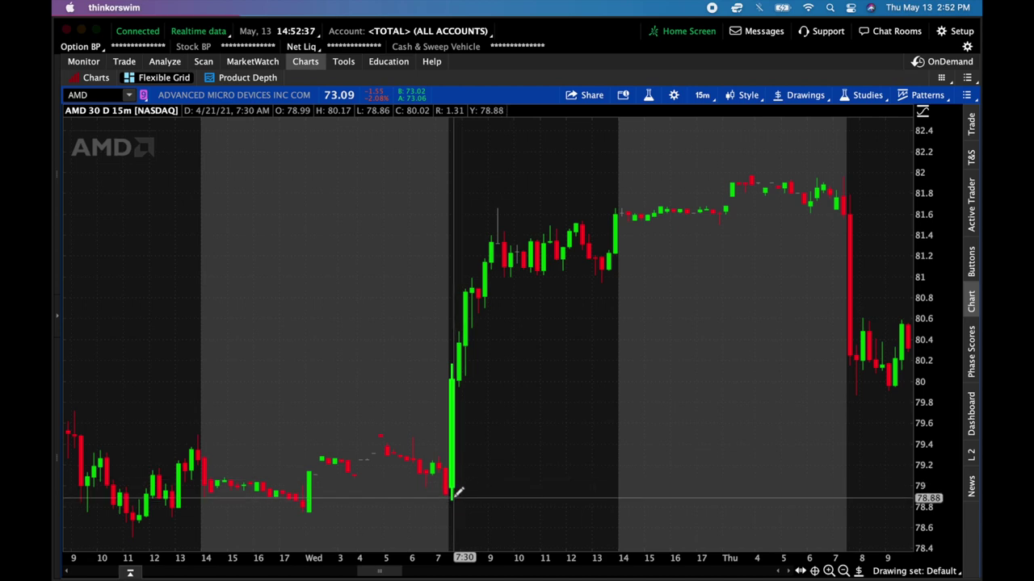
scroll(452, 406, "right", 5)
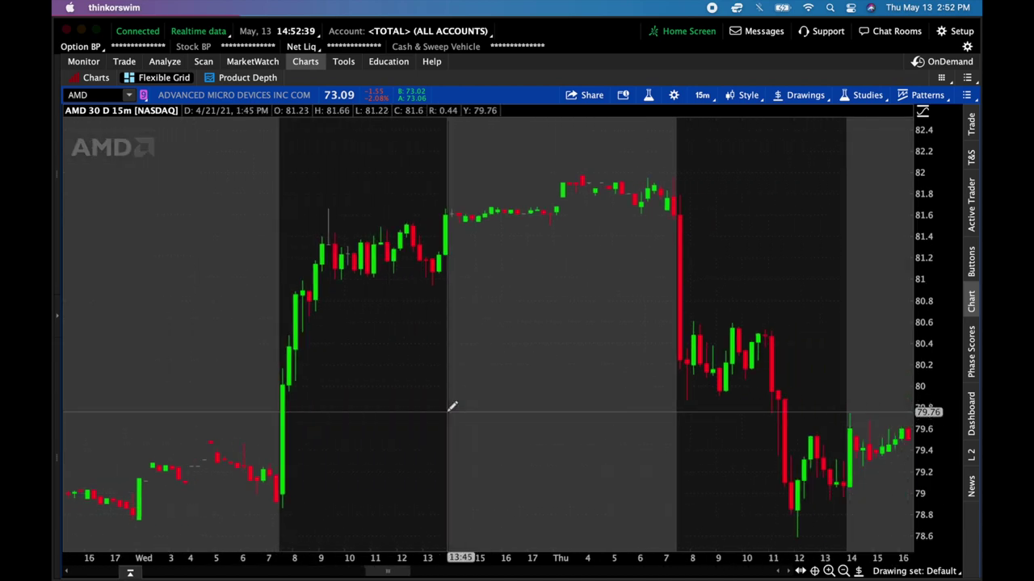
scroll(452, 406, "right", 7)
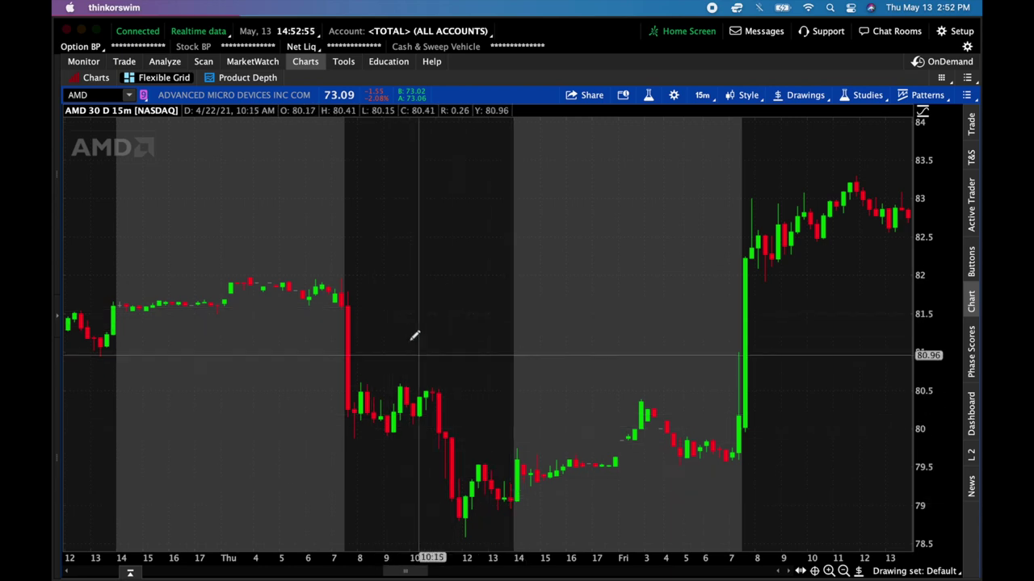
scroll(476, 437, "right", 10)
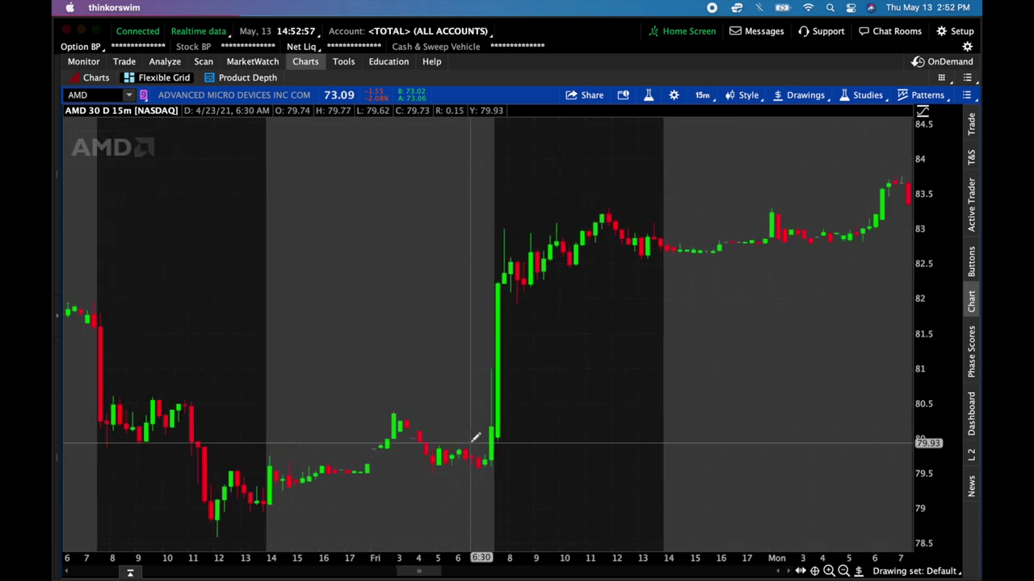
scroll(467, 441, "right", 10)
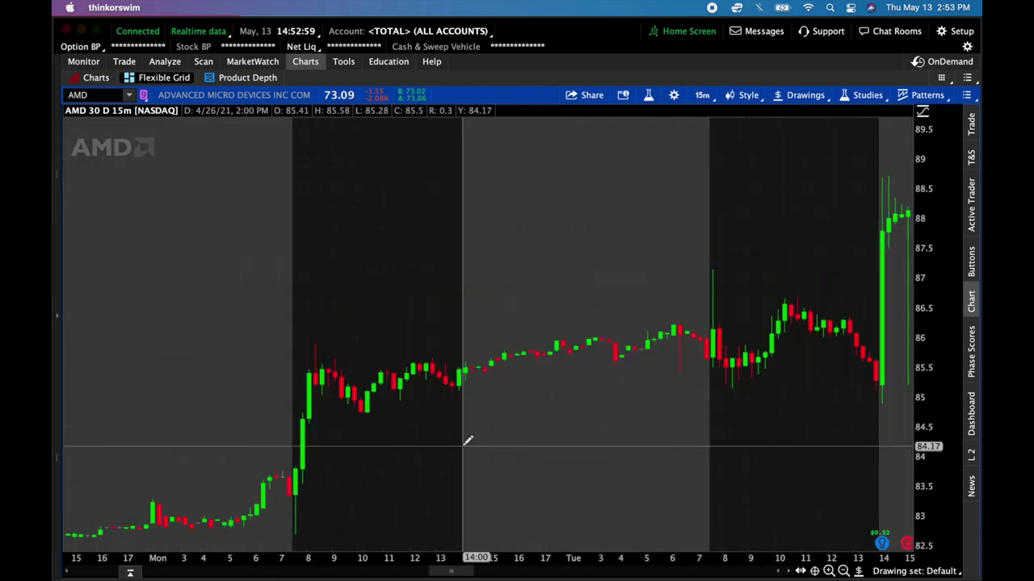
scroll(328, 466, "right", 10)
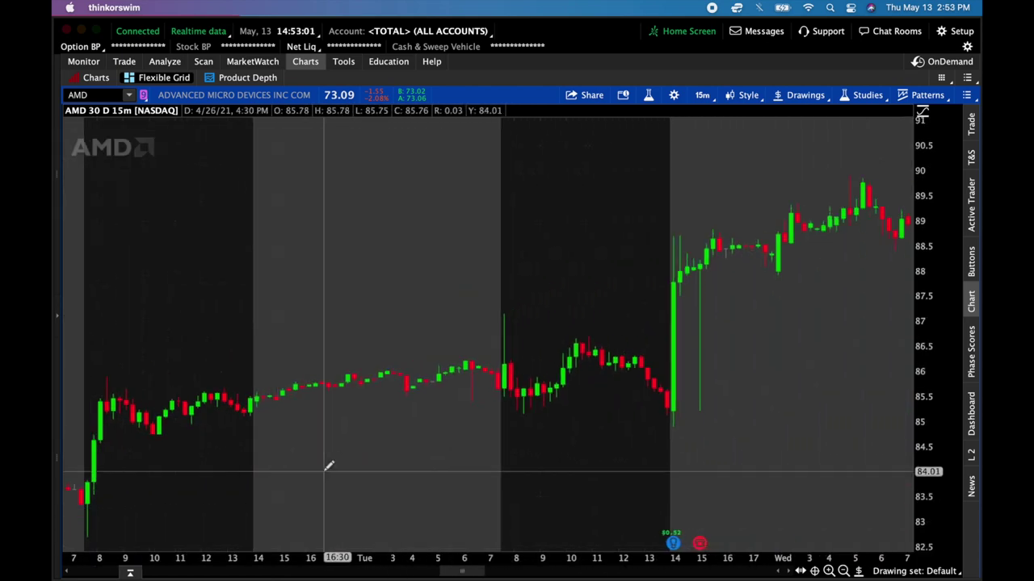
scroll(329, 466, "left", 15)
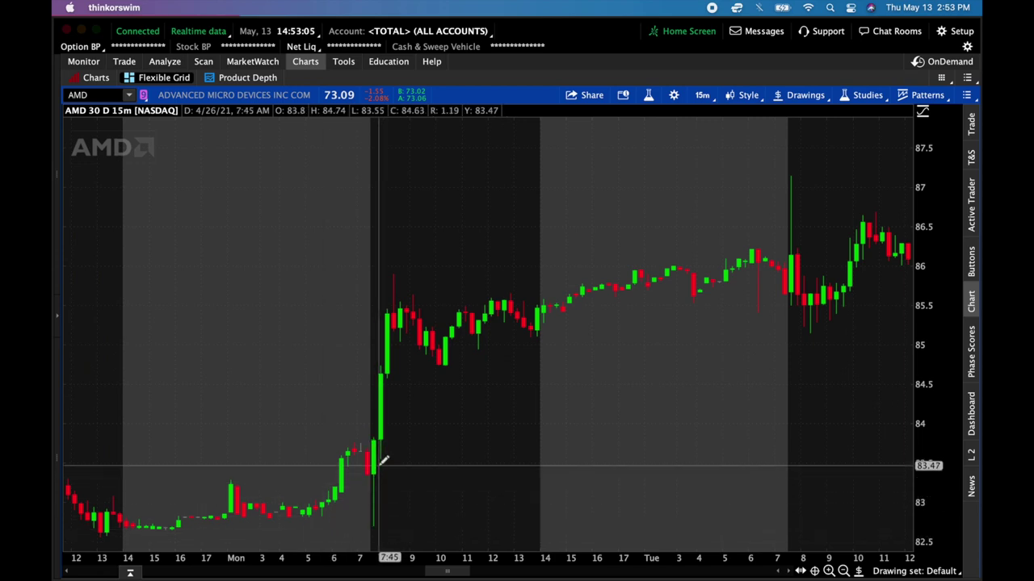
scroll(402, 491, "right", 4)
scroll(404, 494, "right", 3)
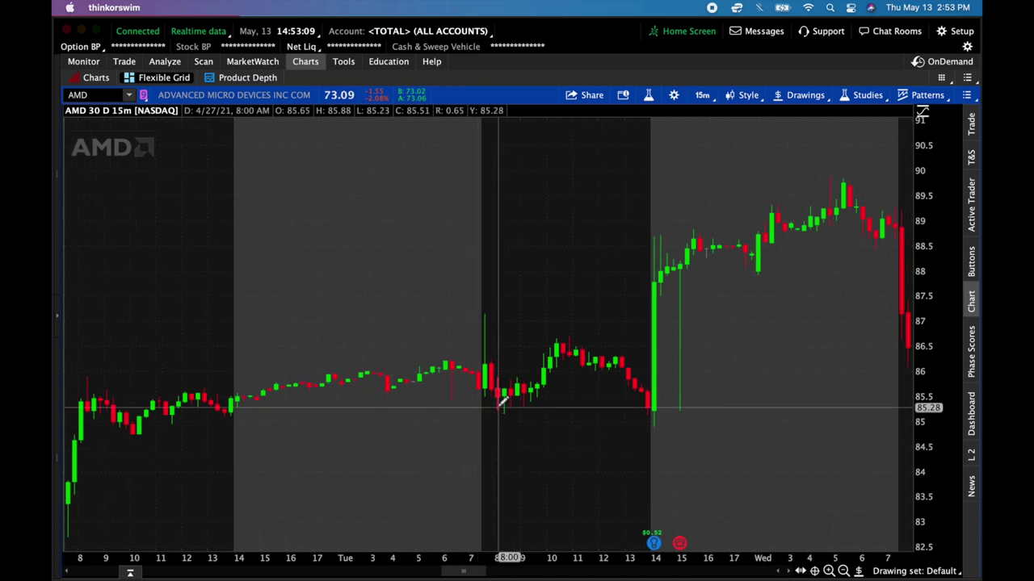
Examine the opening candles and following moves of each AMD session from 28 April through 4 May for trade setups.
scroll(494, 371, "right", 5)
scroll(496, 371, "right", 4)
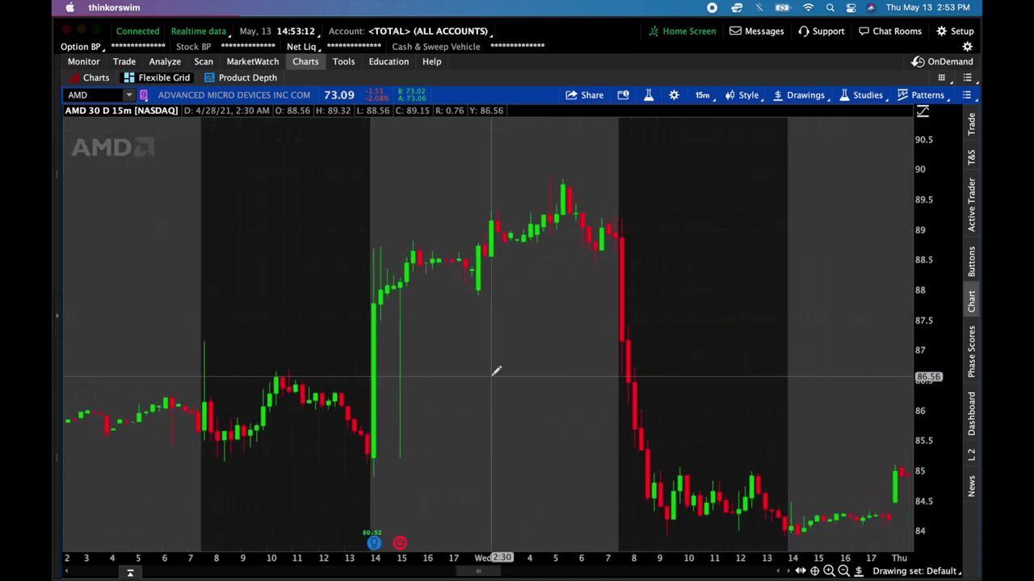
scroll(585, 325, "right", 1)
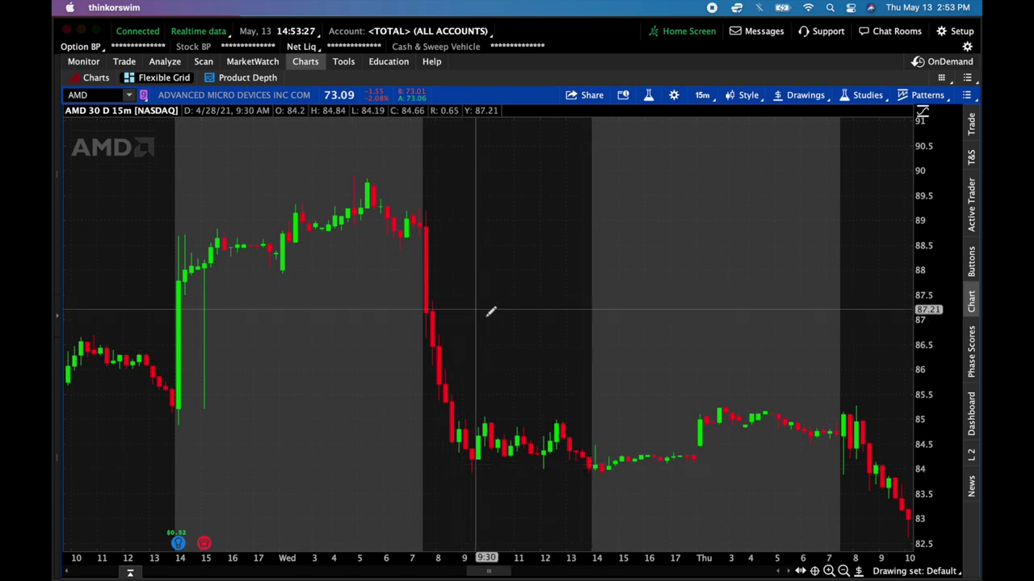
scroll(475, 312, "down", 10)
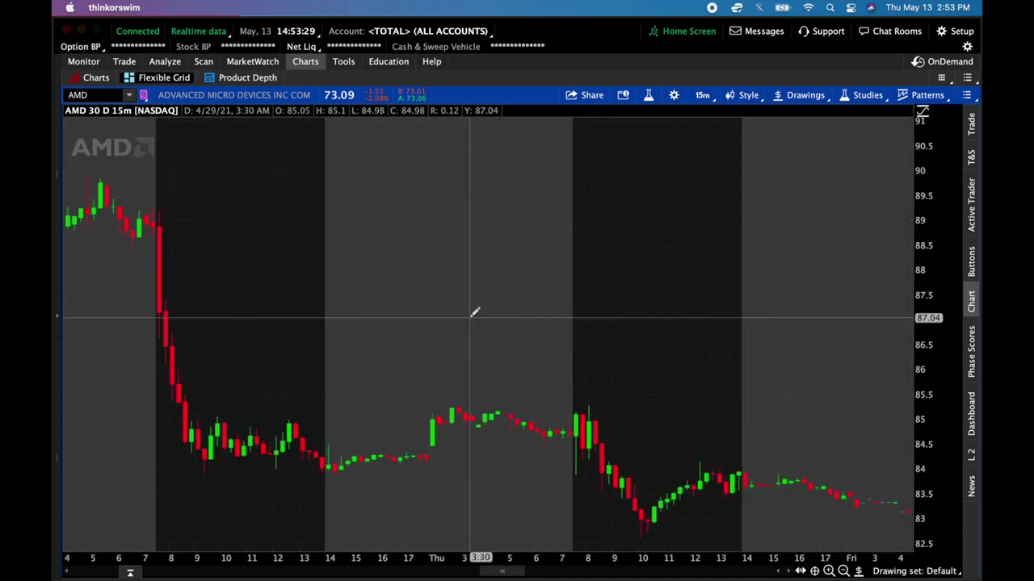
scroll(535, 277, "down", 8)
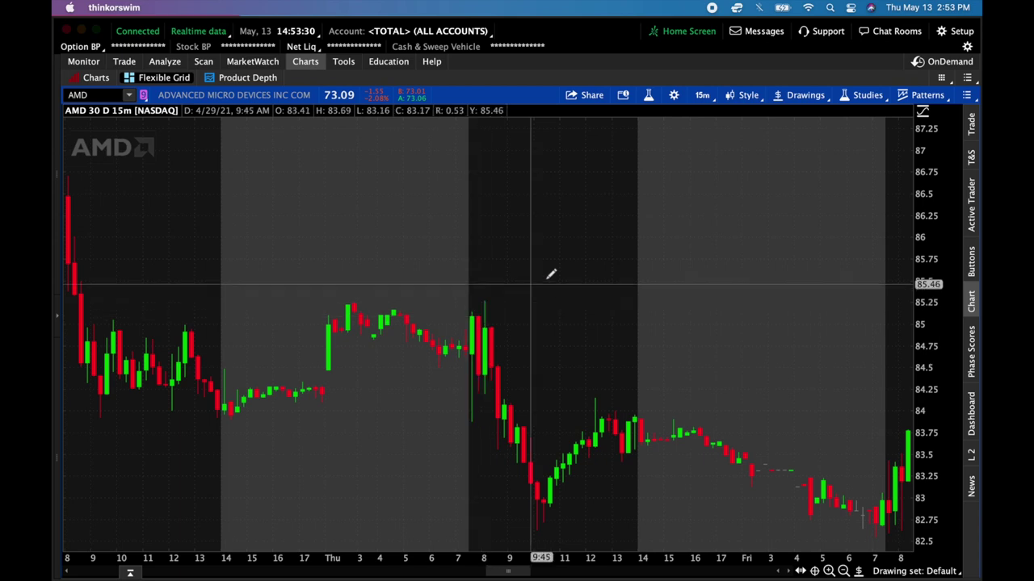
scroll(618, 247, "down", 8)
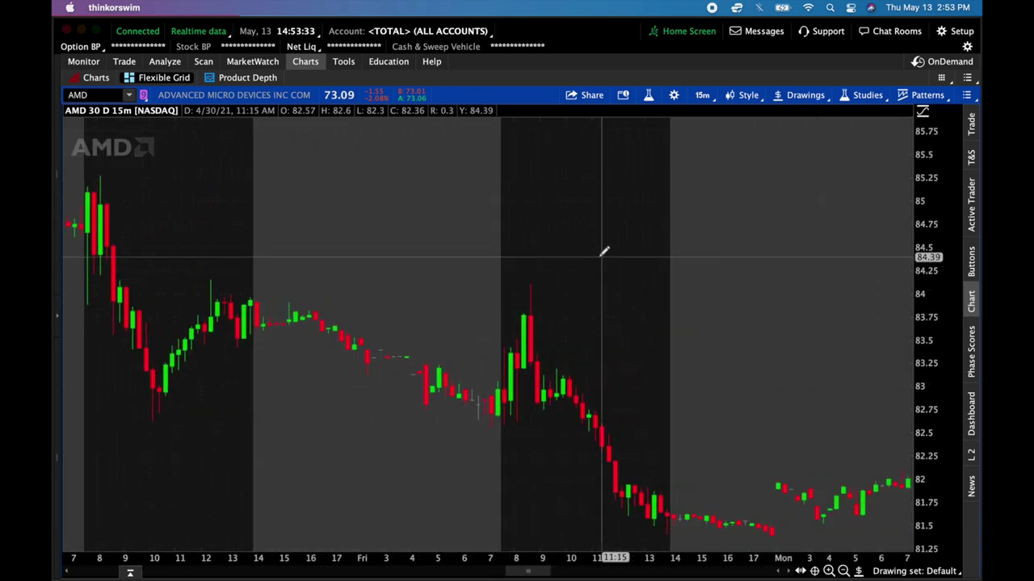
scroll(595, 256, "down", 5)
scroll(574, 277, "down", 8)
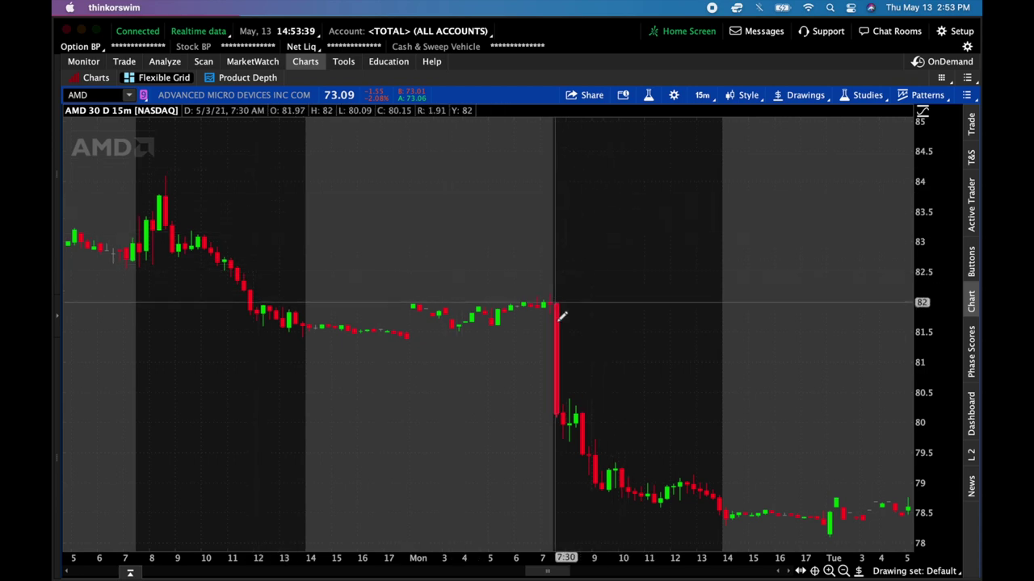
scroll(656, 466, "down", 8)
scroll(655, 466, "down", 1)
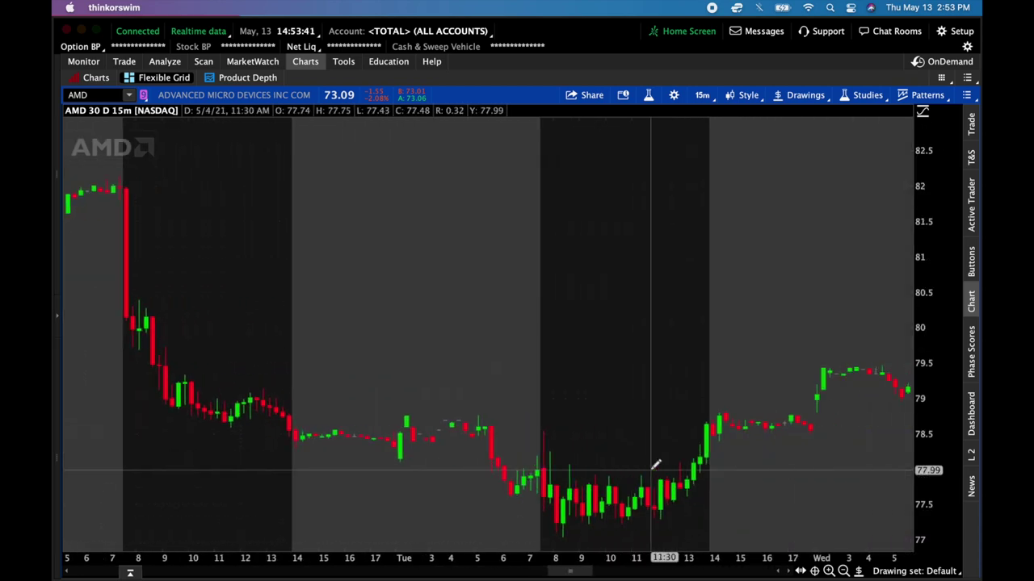